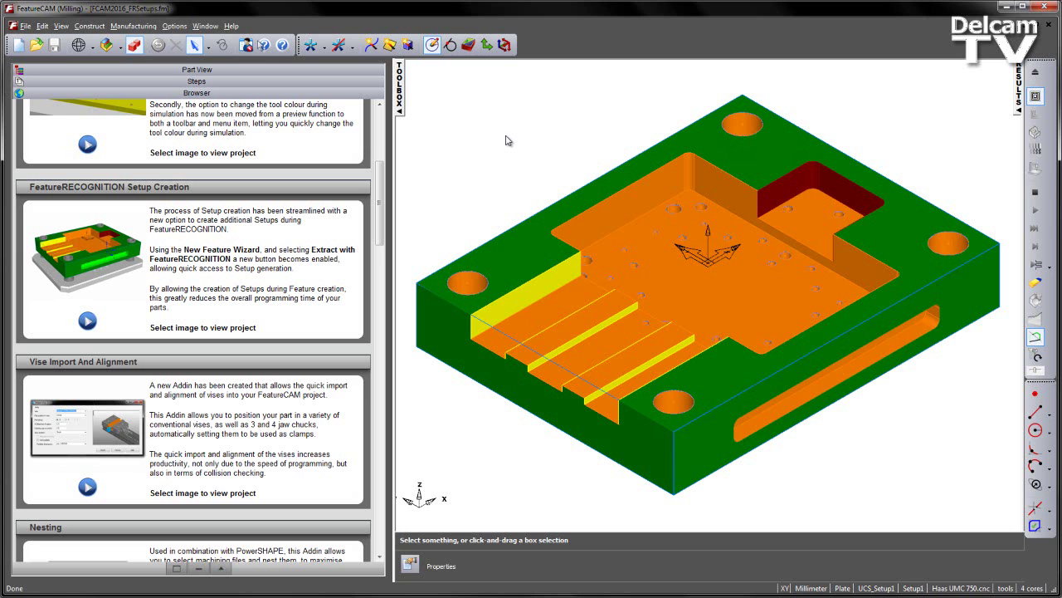
Show the plate's part tree, then inspect the plate from front, isometric and underside views.
click(243, 70)
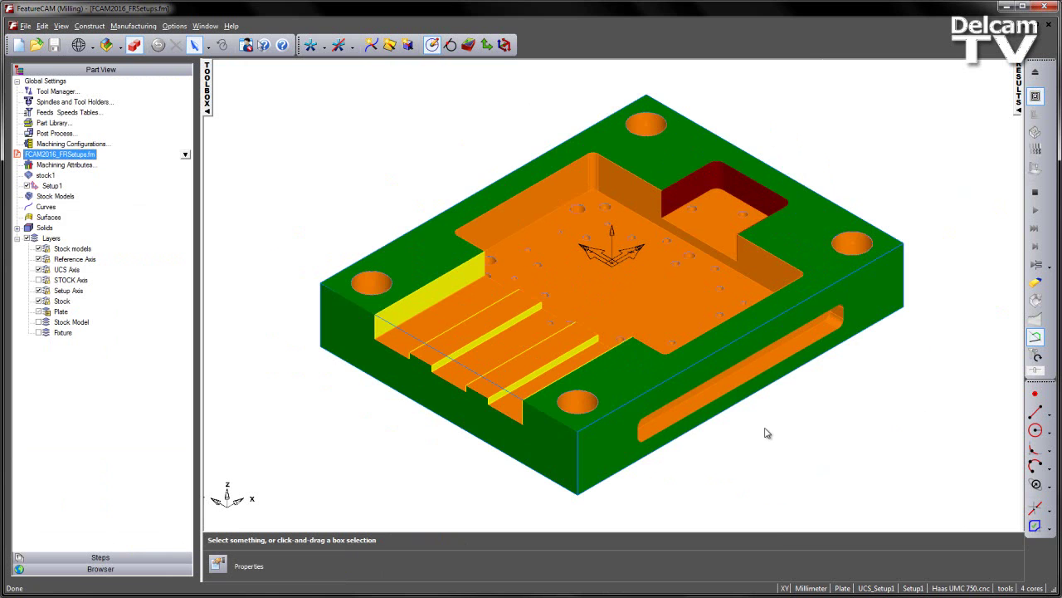
key(f)
middle_drag(758, 314, 485, 327)
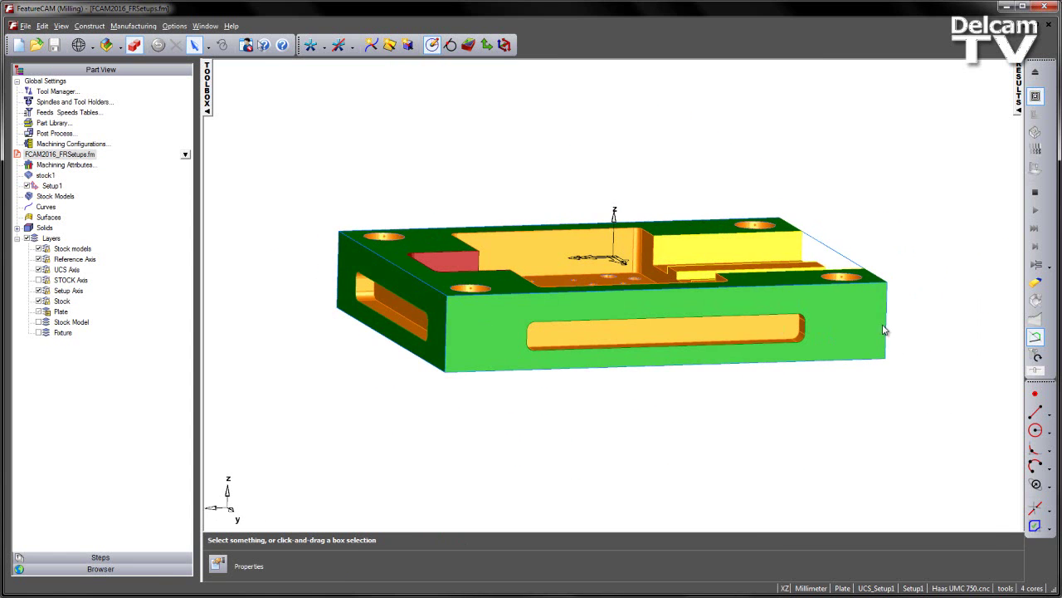
key(i)
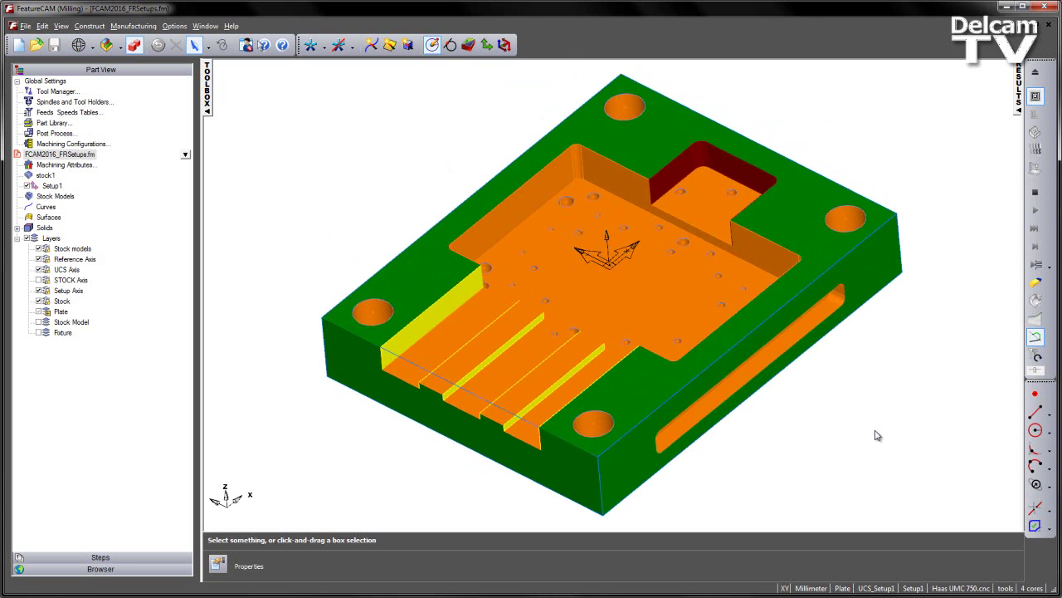
middle_drag(874, 434, 490, 94)
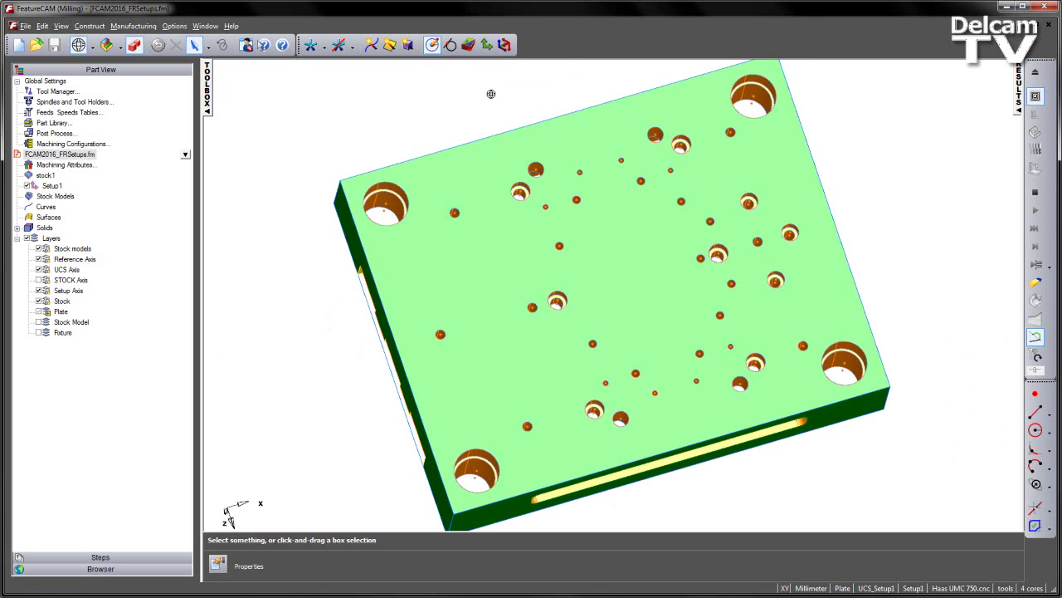
key(f)
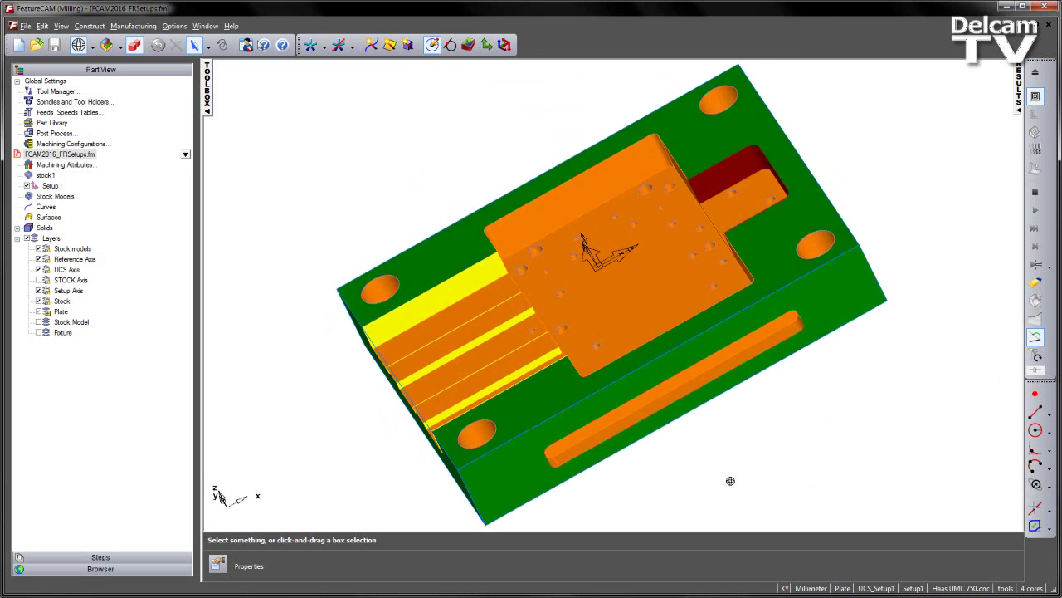
key(f)
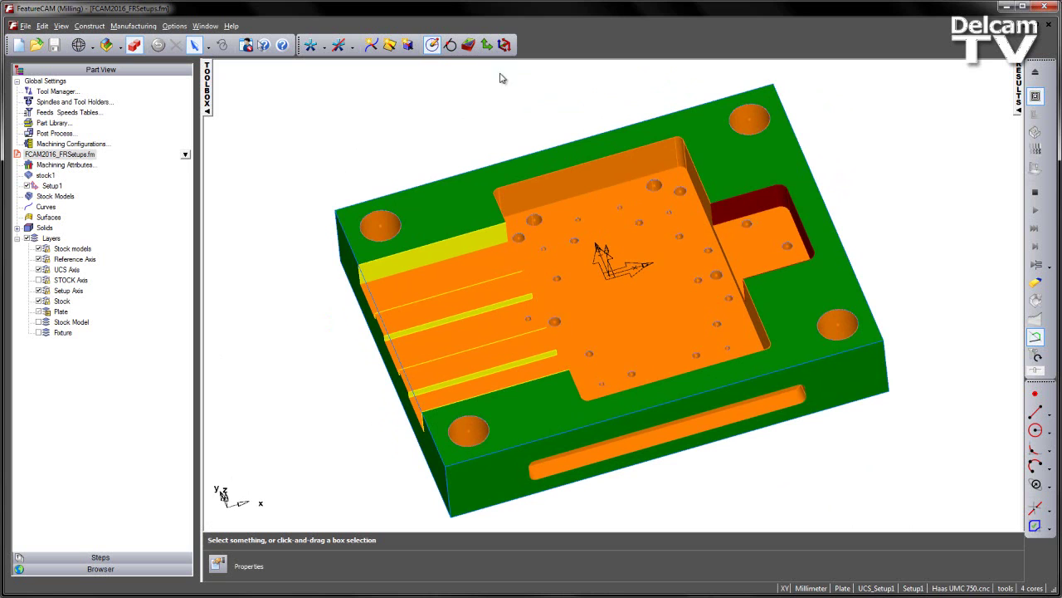
Create pocket1 from the central pocket using automatic FeatureRECOGNITION, selecting all recognised regions.
click(469, 46)
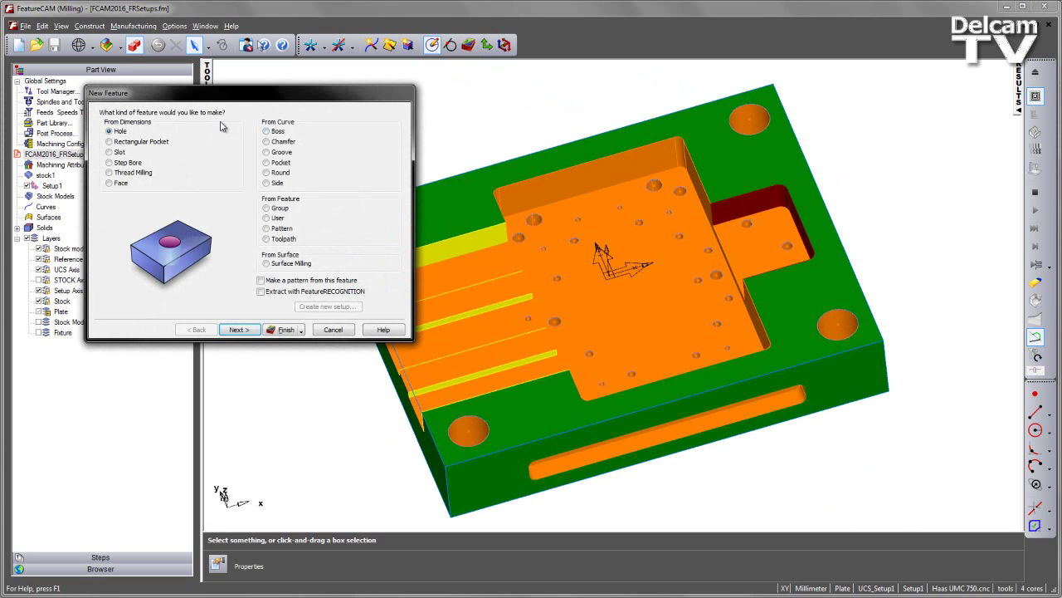
click(279, 164)
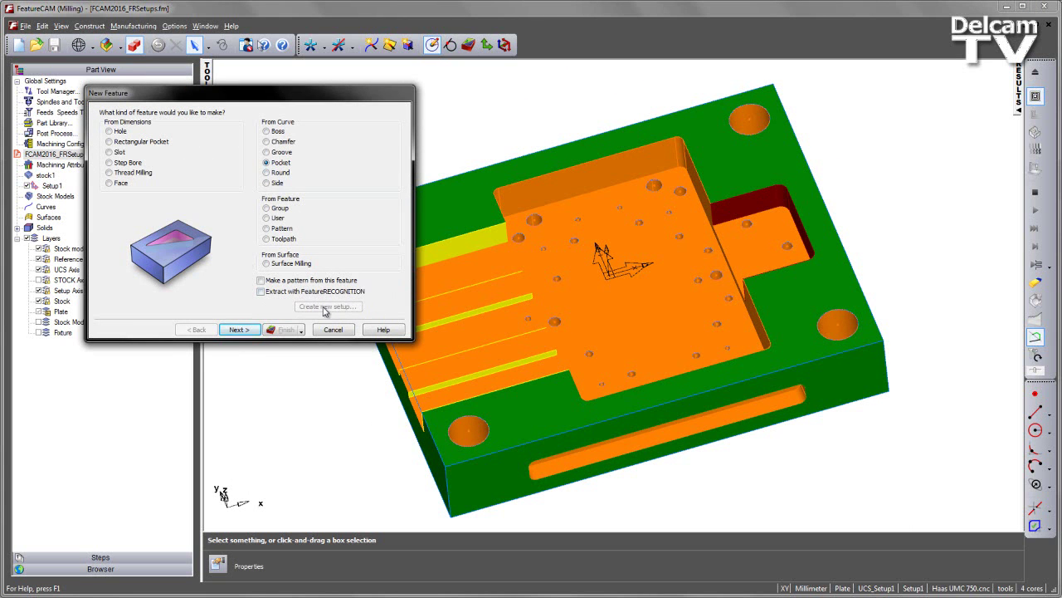
click(260, 291)
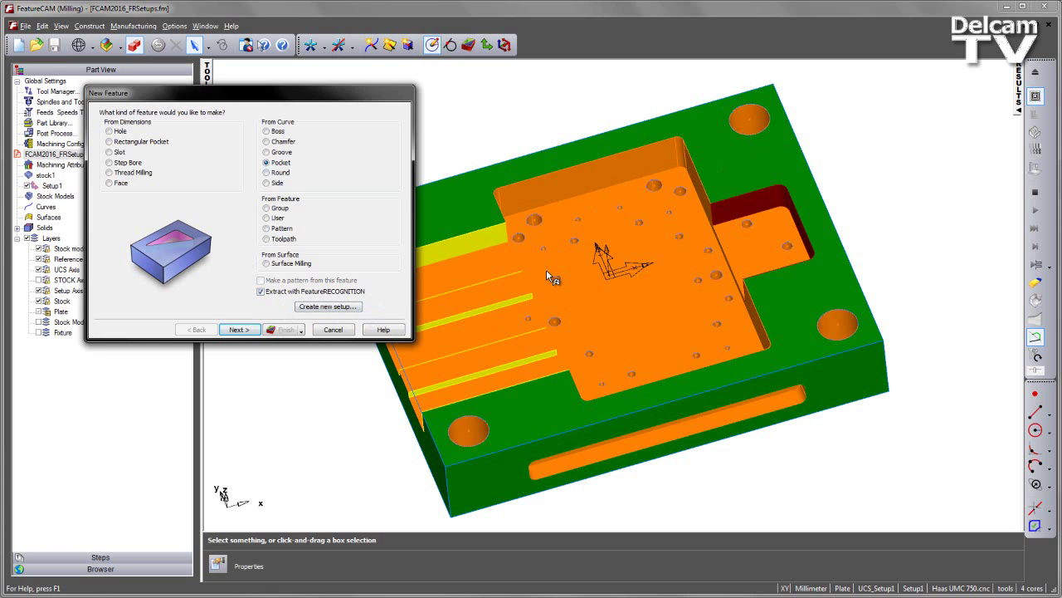
click(236, 329)
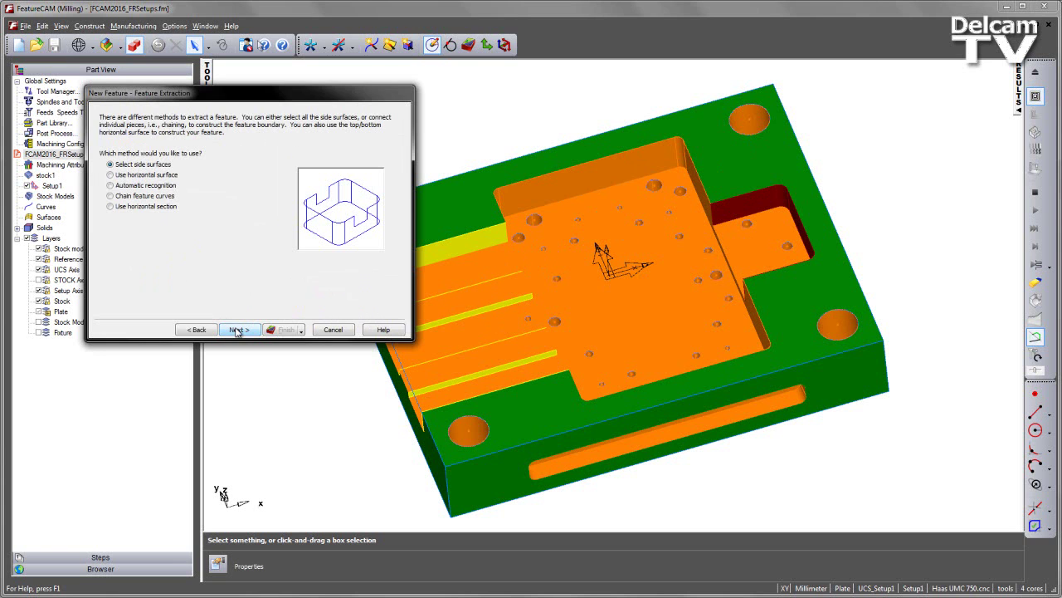
click(147, 185)
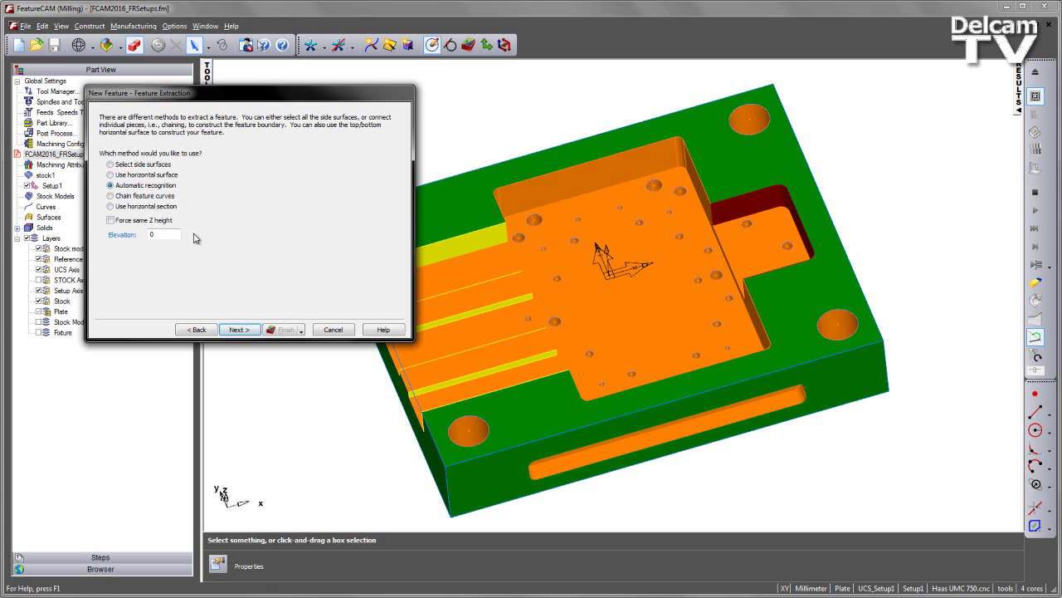
click(239, 330)
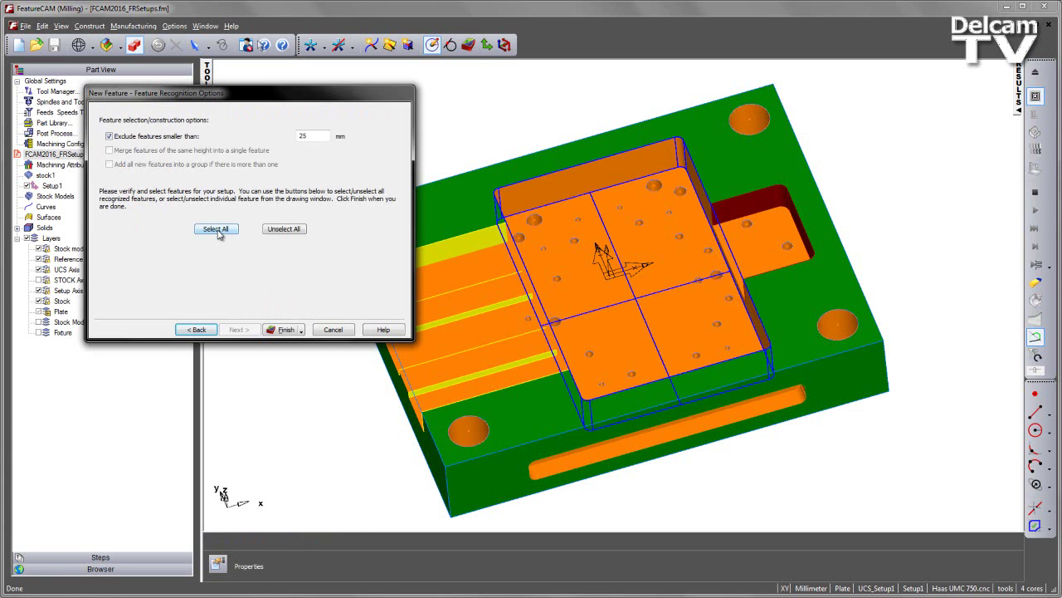
click(217, 230)
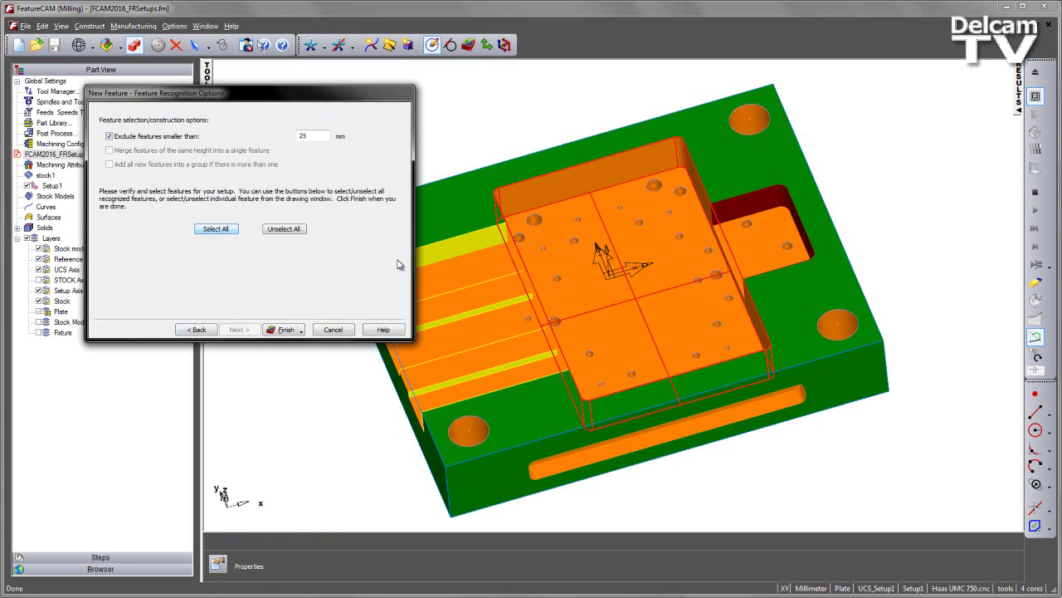
click(278, 331)
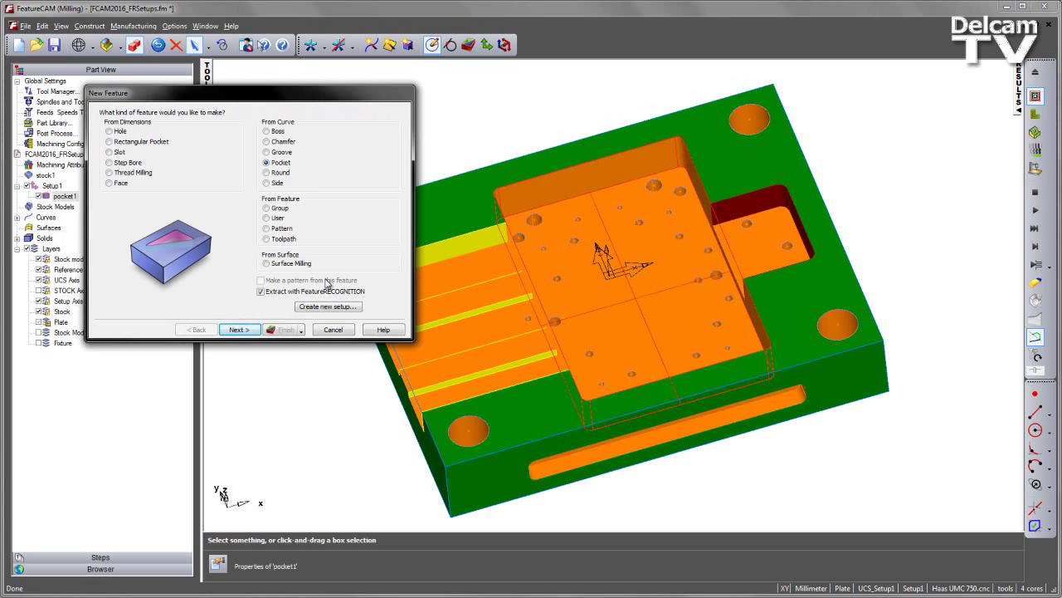
Start a new side feature built from picked side surfaces, facing the small pocket.
click(278, 183)
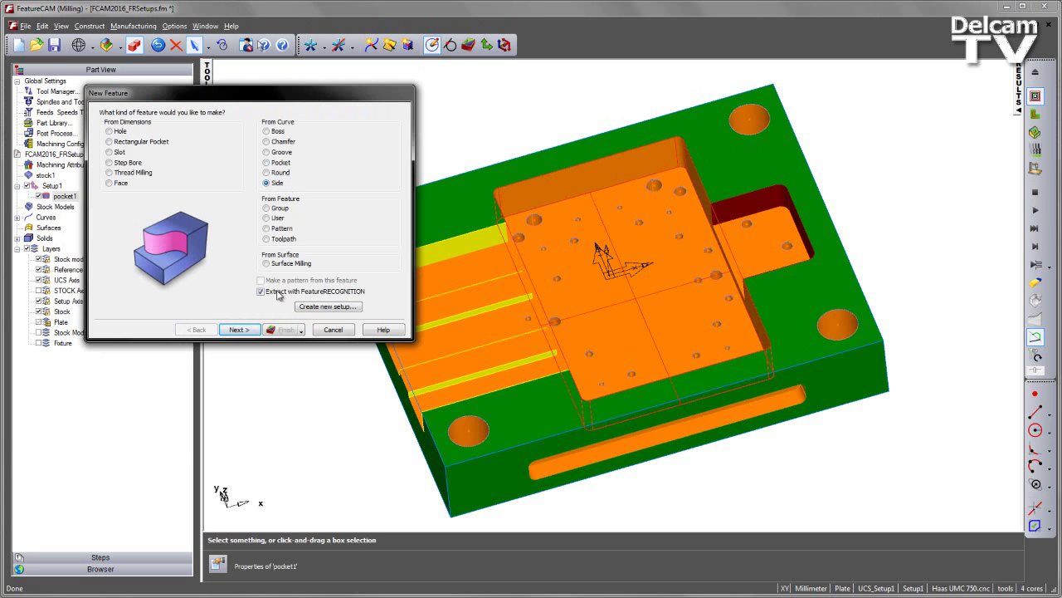
click(239, 330)
middle_drag(744, 406, 848, 378)
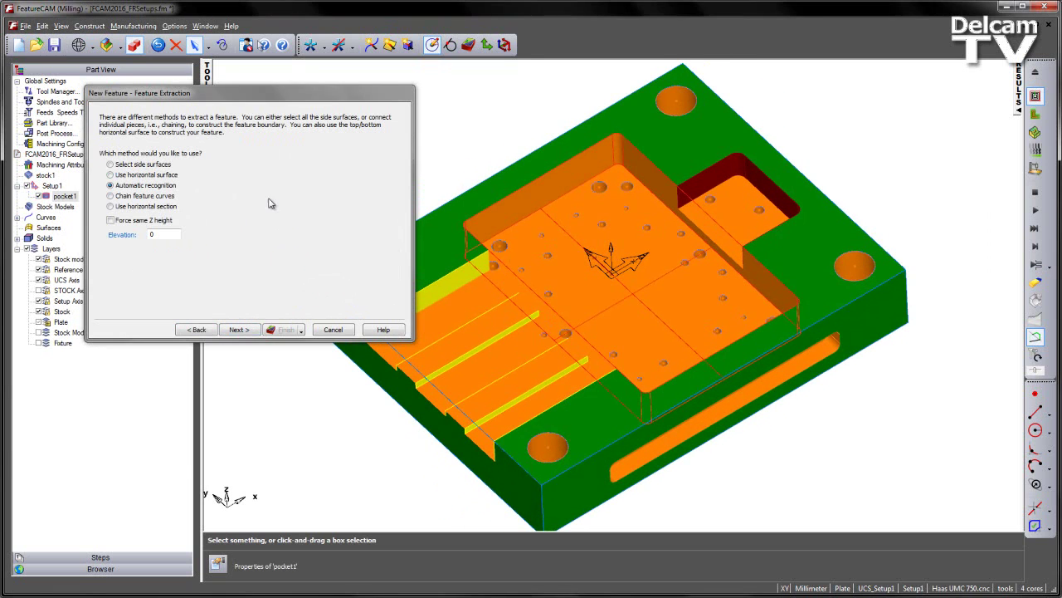
click(110, 164)
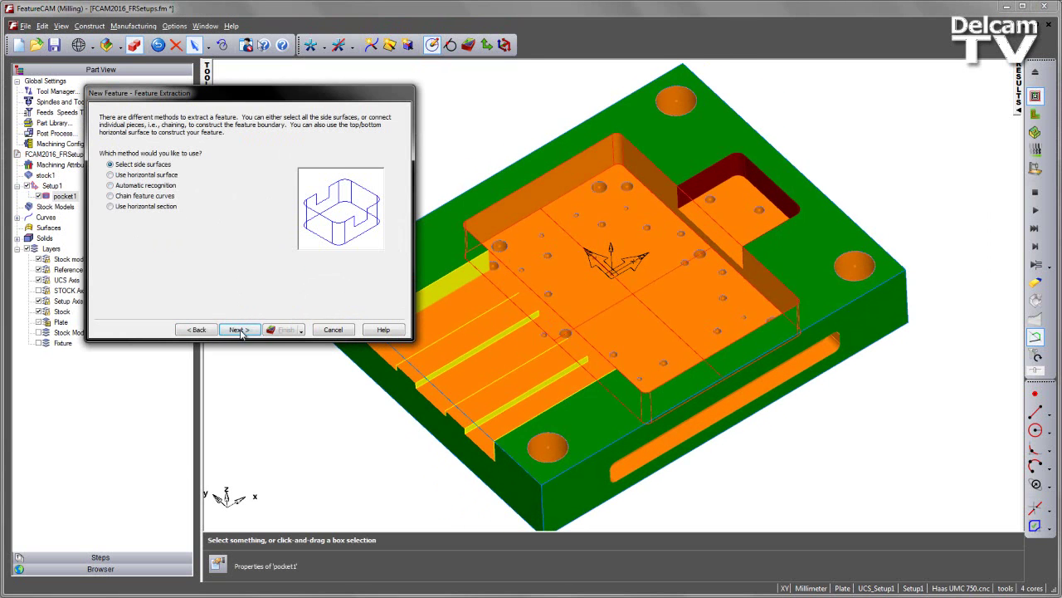
click(239, 330)
Select the five dark-red pocket walls by colour and add them to the surface list.
click(712, 173)
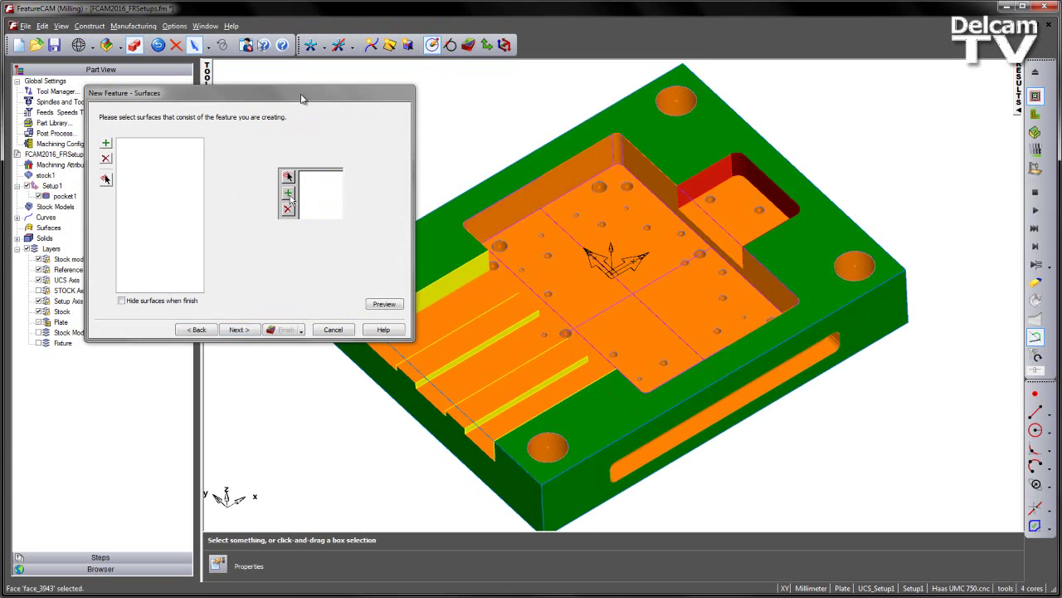
click(288, 194)
click(42, 26)
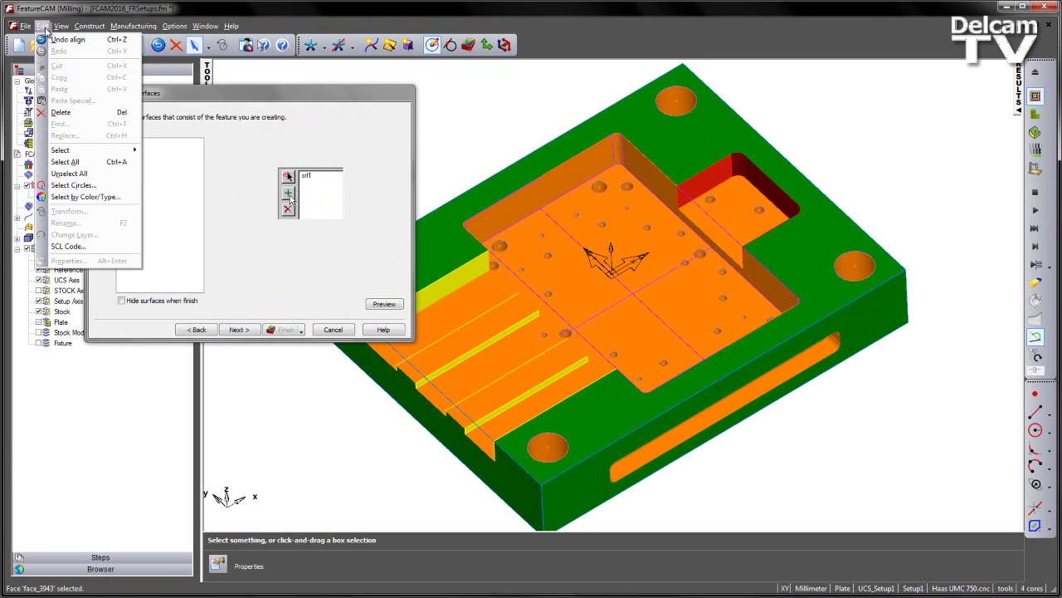
click(85, 196)
click(511, 373)
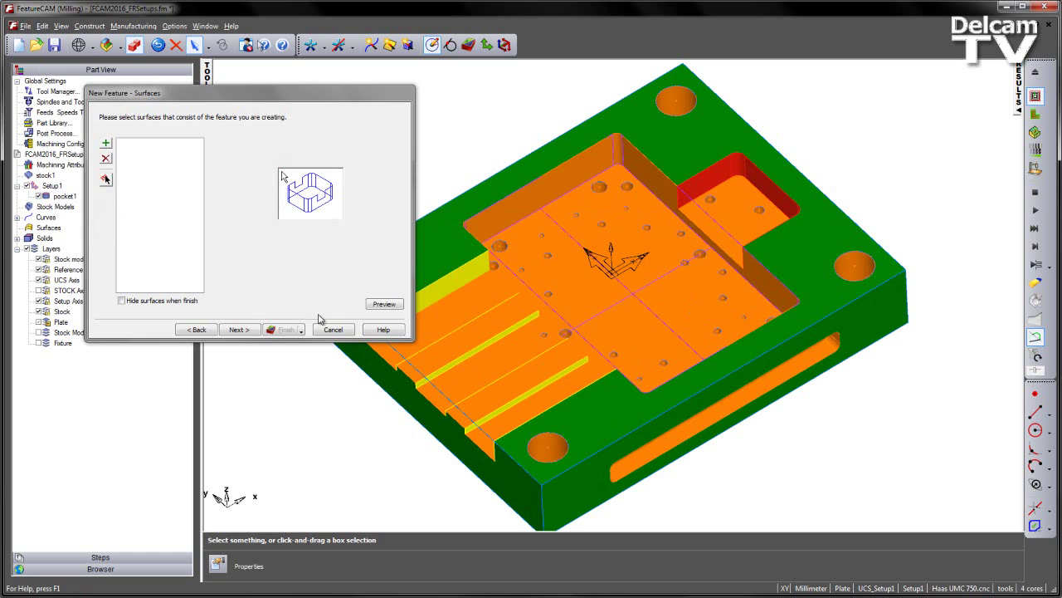
click(106, 142)
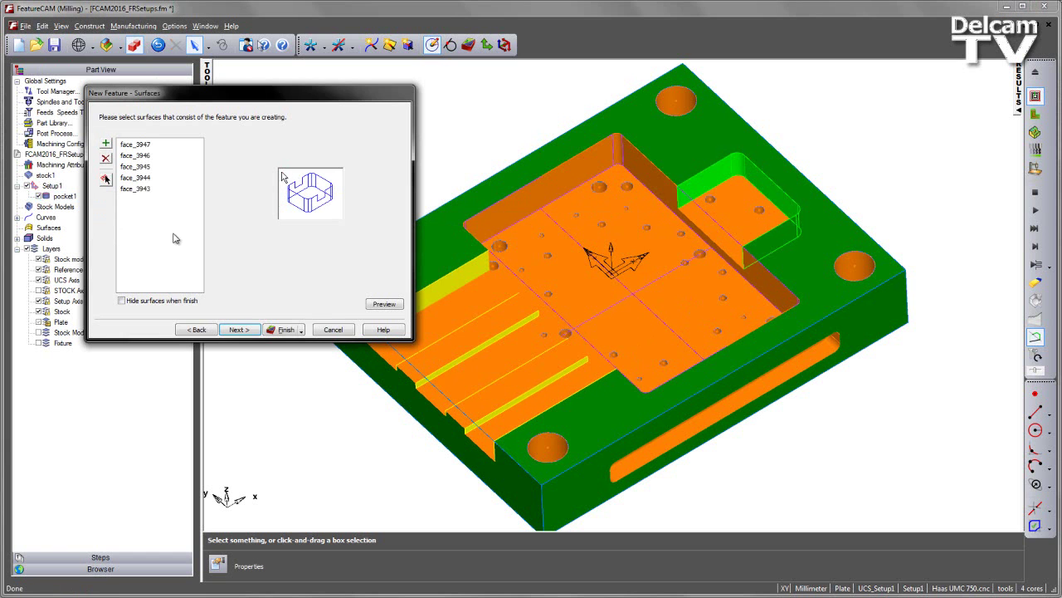
click(239, 330)
Finish side1 and rotate the plate to view the slots from above.
click(282, 330)
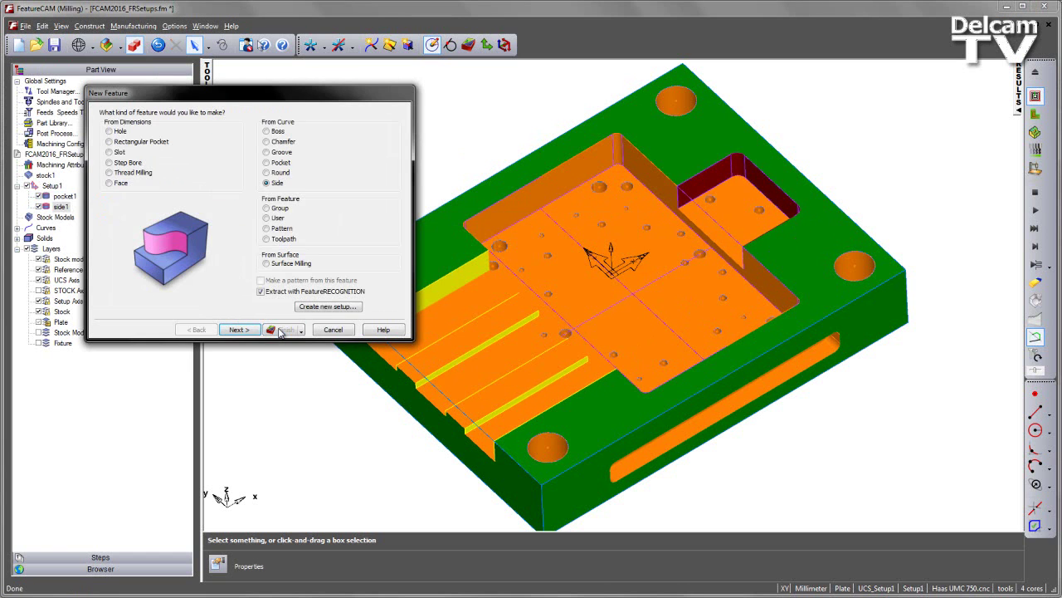
middle_drag(531, 321, 535, 288)
scroll(536, 292, up, 5)
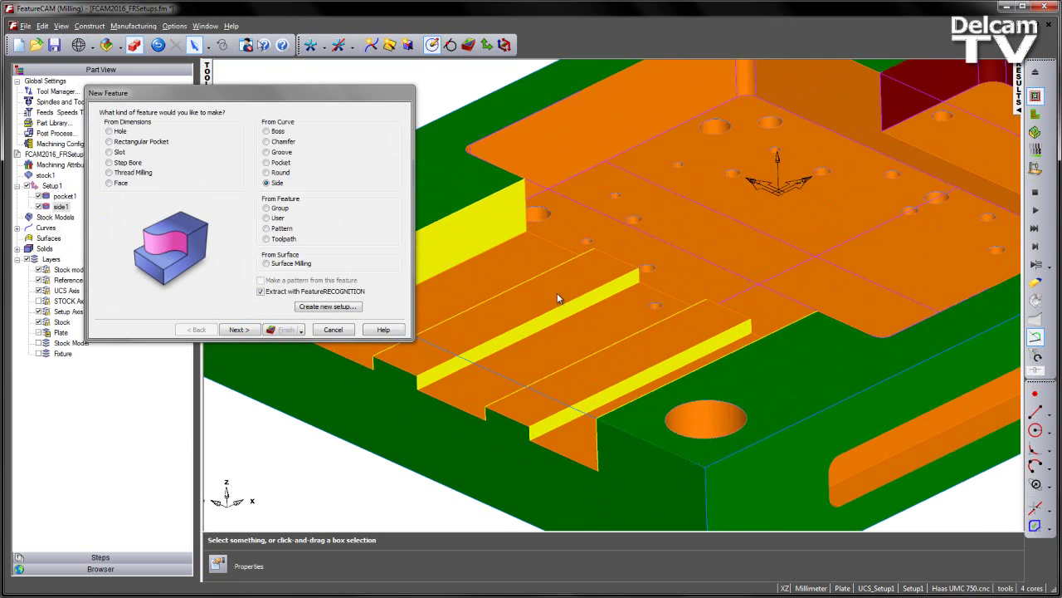
middle_drag(544, 240, 867, 304)
middle_drag(954, 274, 498, 303)
Build side2 from the long step wall with its bottom depth -22.671 picked from the slot floor.
click(251, 331)
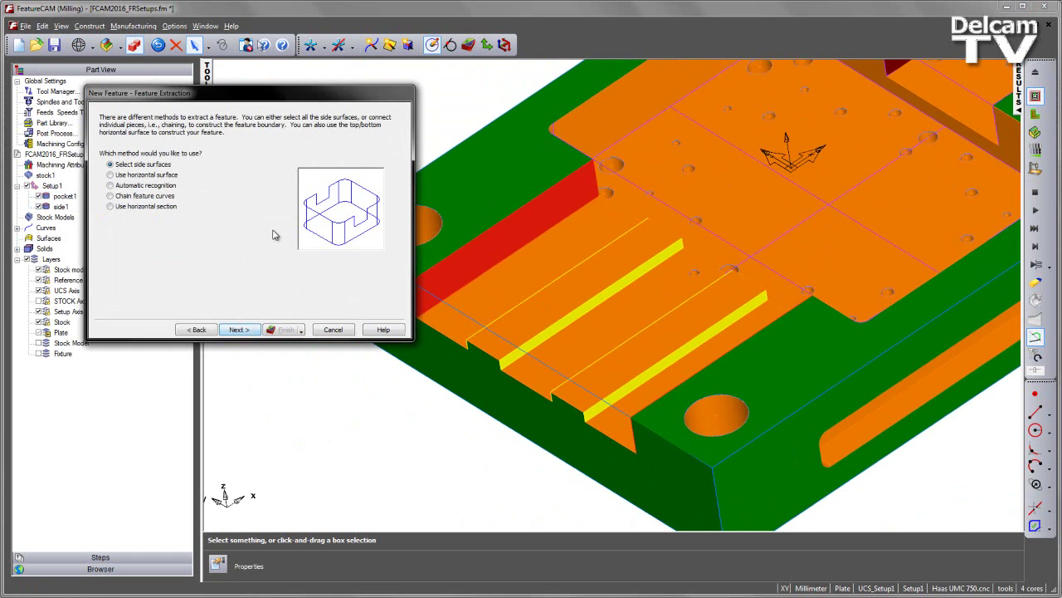
click(249, 329)
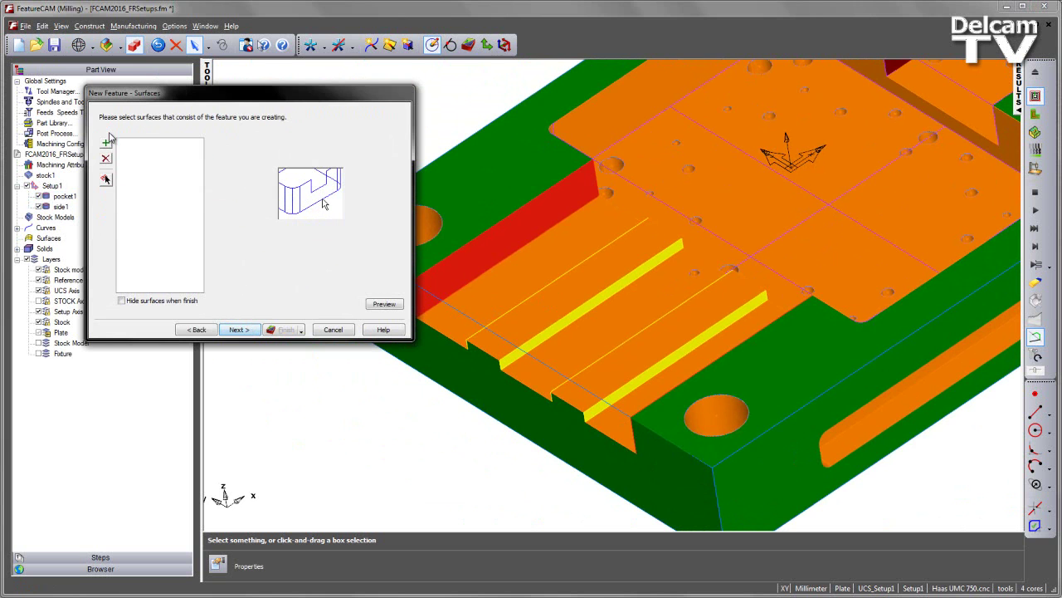
click(239, 329)
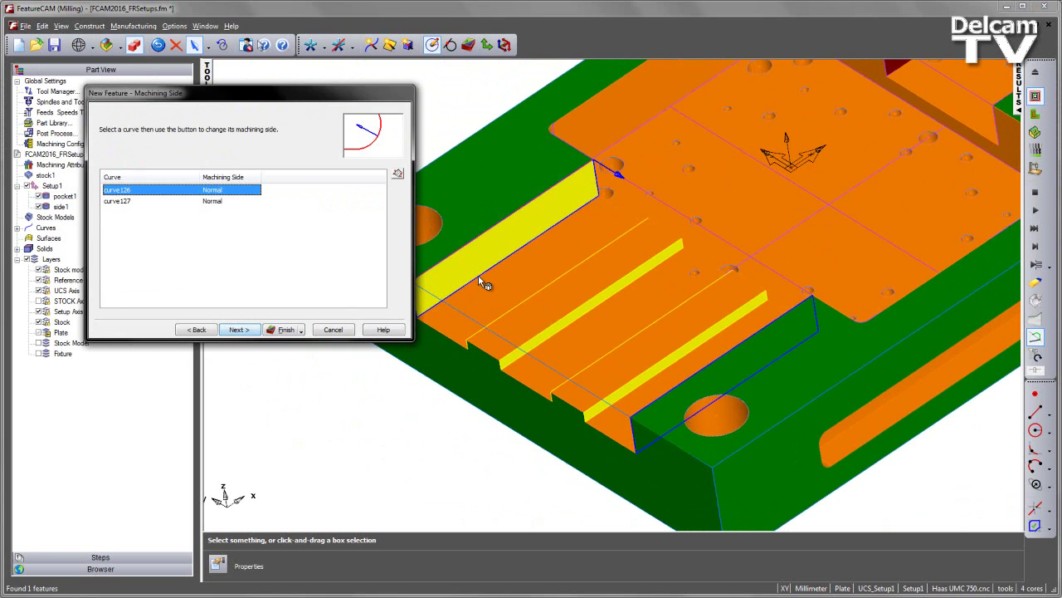
mouse_move(478, 275)
middle_down()
mouse_move(509, 273)
mouse_move(474, 286)
middle_up()
click(239, 329)
click(125, 204)
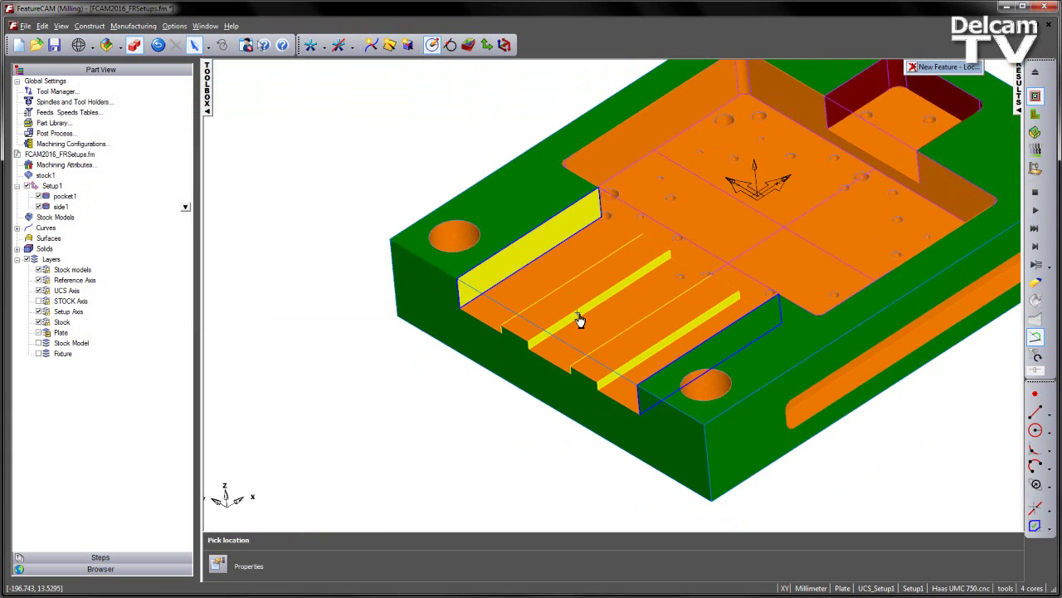
click(575, 317)
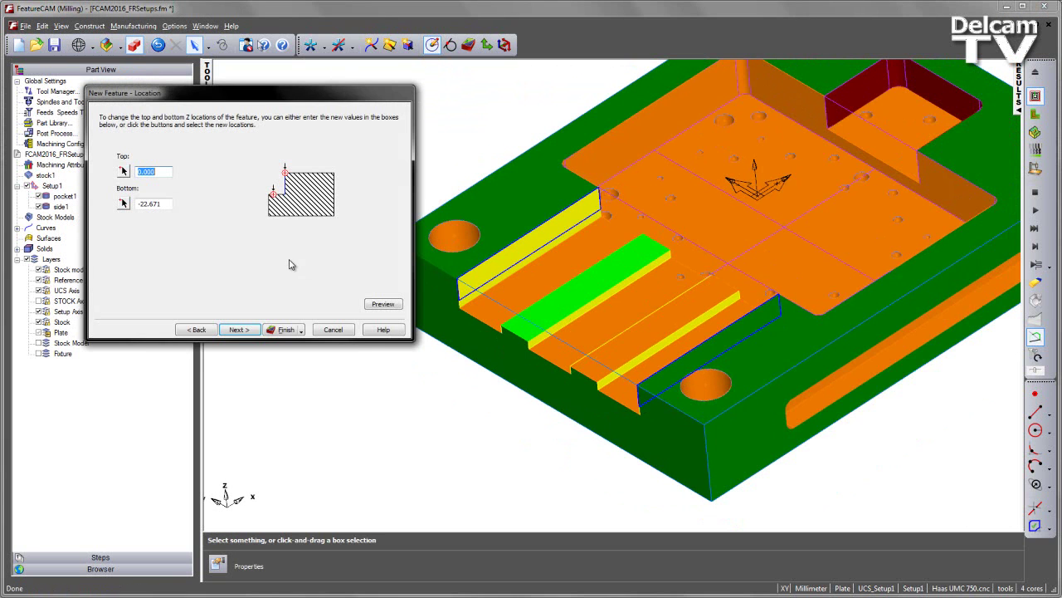
click(285, 332)
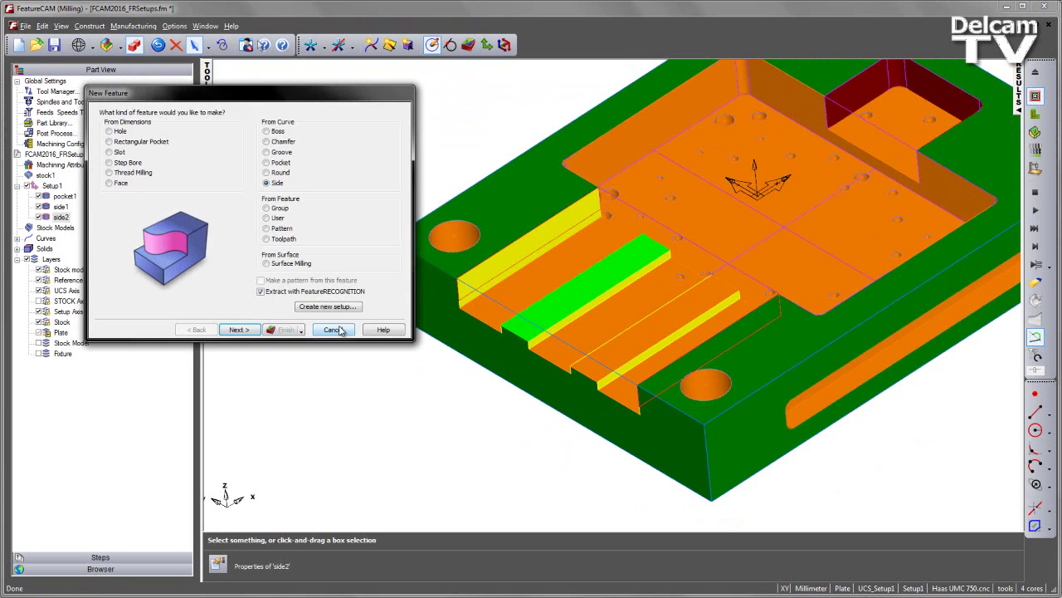
Select the six yellow slot-wall faces by colour and add them to the new side feature.
click(477, 288)
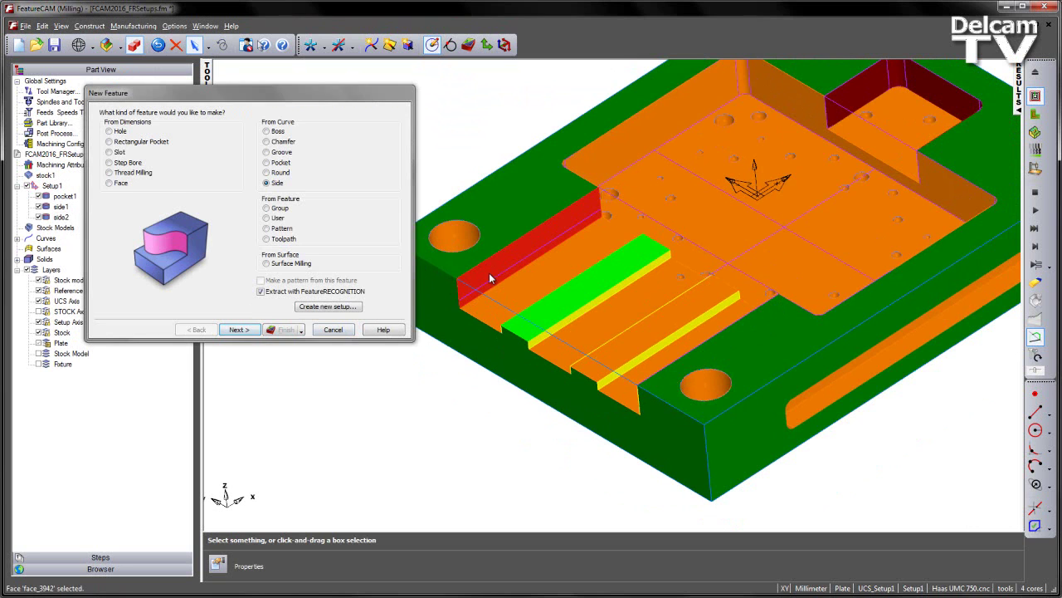
click(246, 331)
click(246, 332)
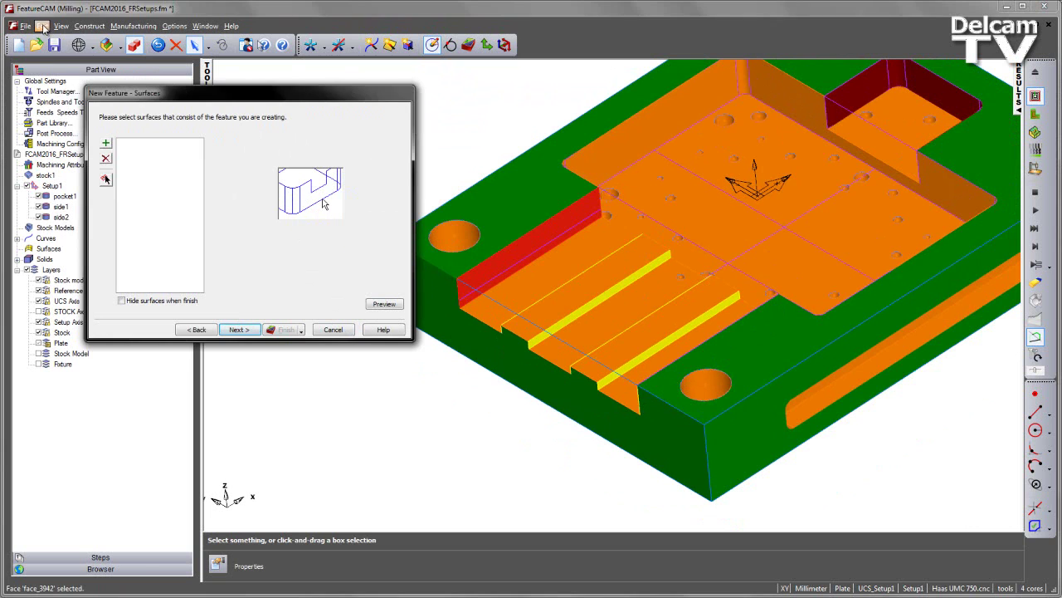
click(41, 26)
click(91, 197)
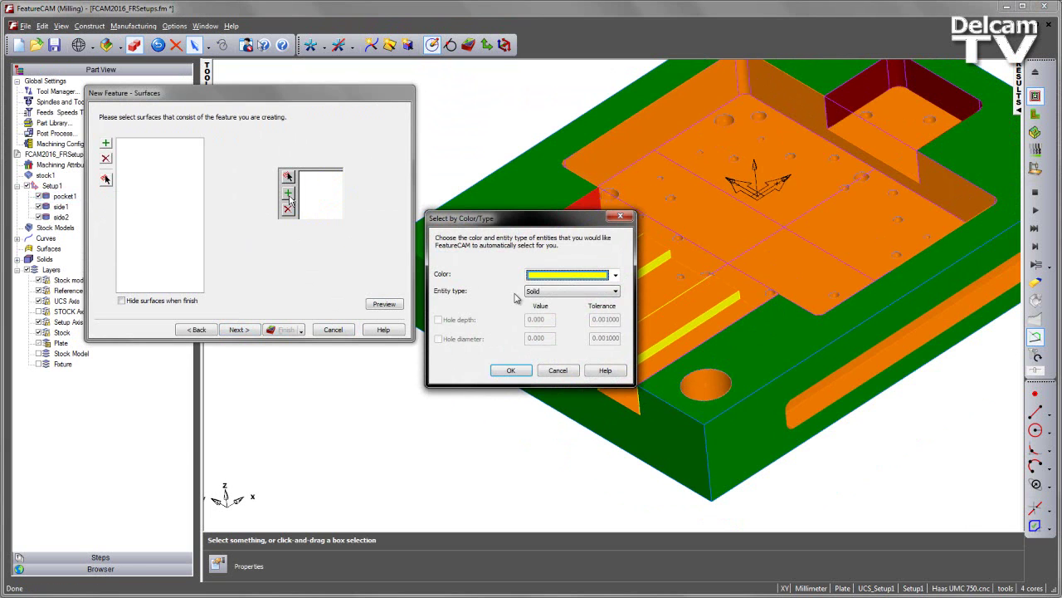
click(513, 367)
click(107, 144)
Pick the top depth -22.671 from the slot floor and create side3 down to -30.671.
click(240, 331)
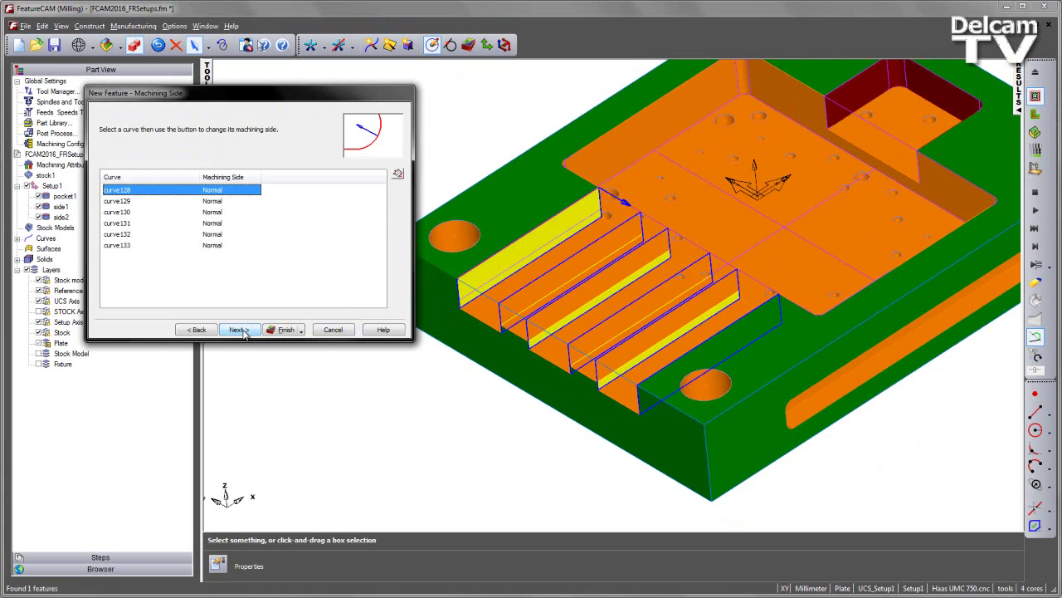
click(239, 331)
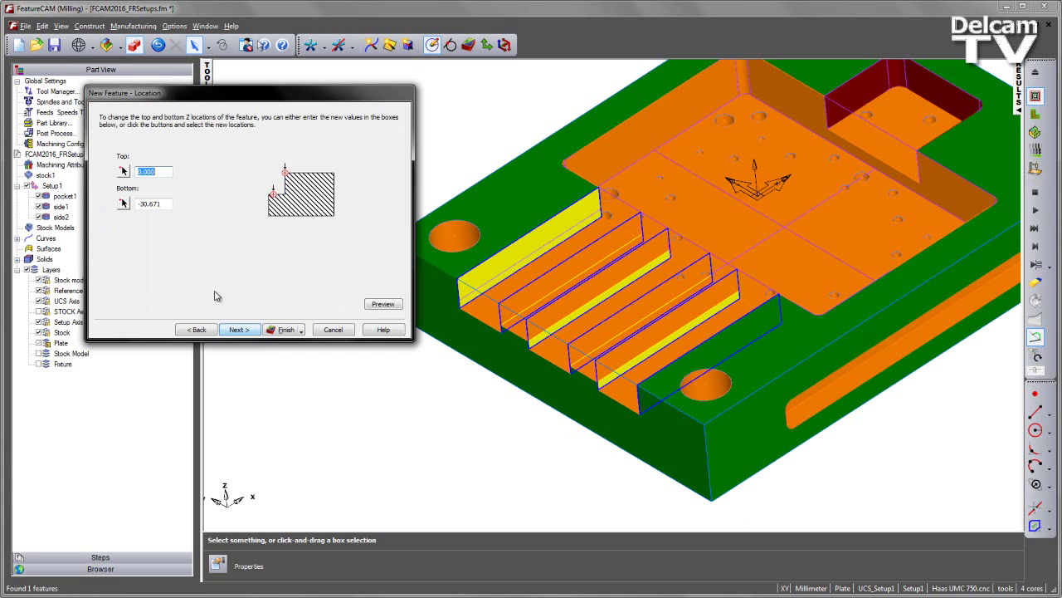
click(124, 172)
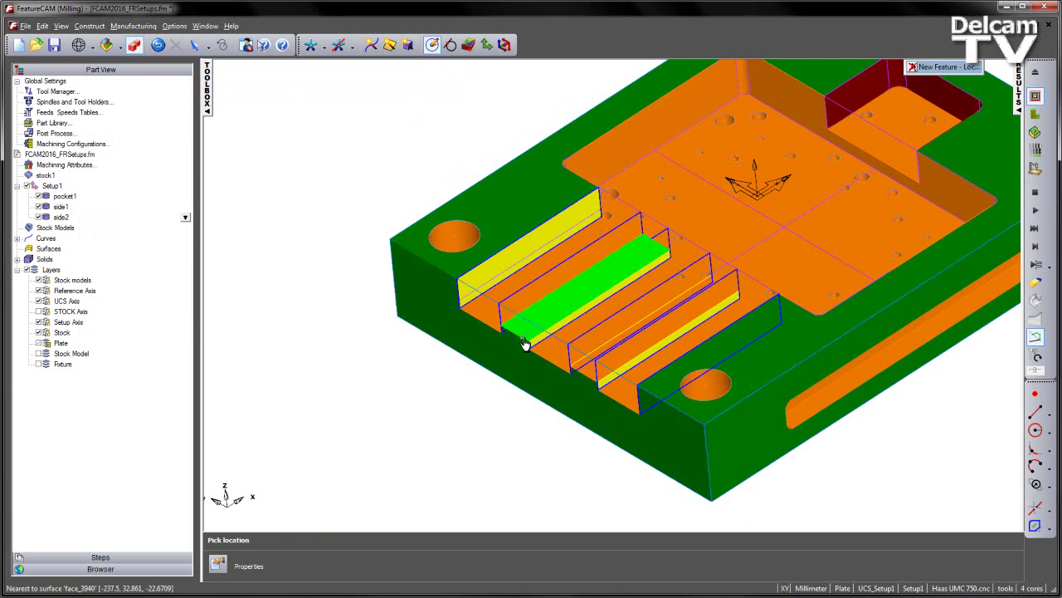
click(525, 348)
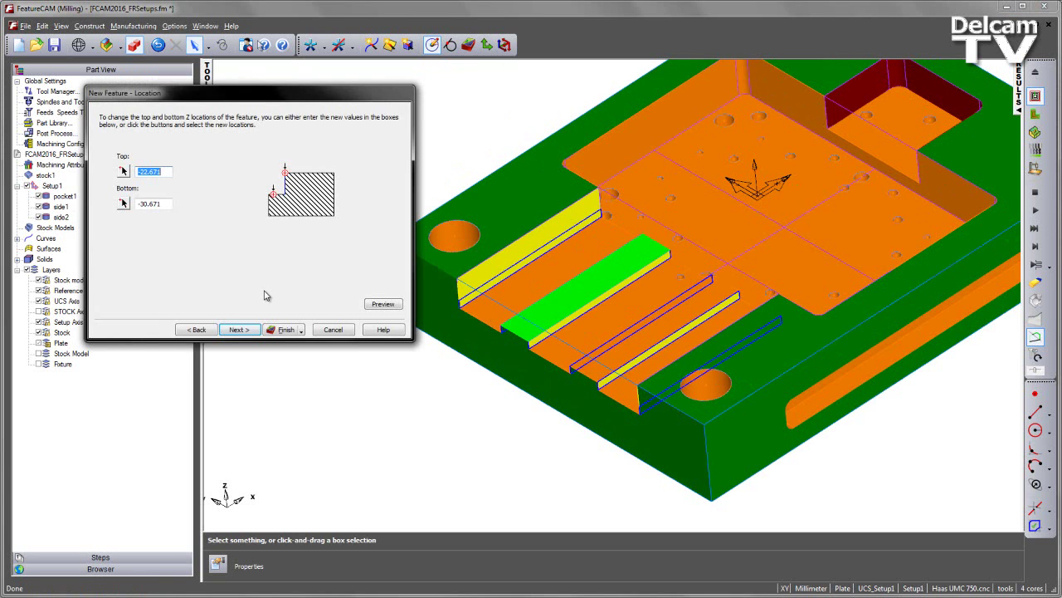
click(282, 330)
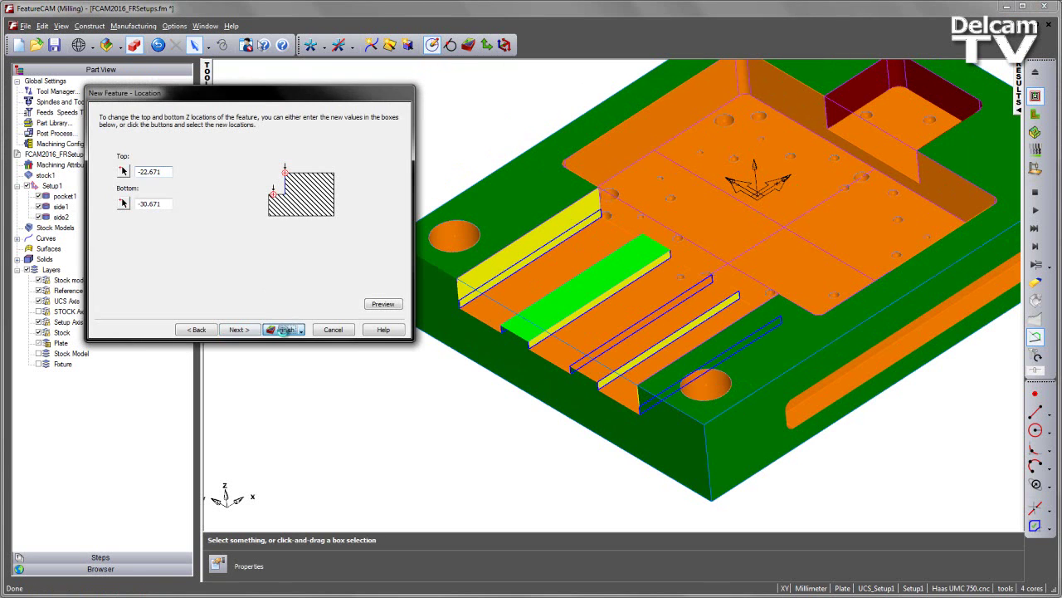
click(333, 330)
scroll(620, 289, down, 3)
middle_drag(538, 179, 751, 199)
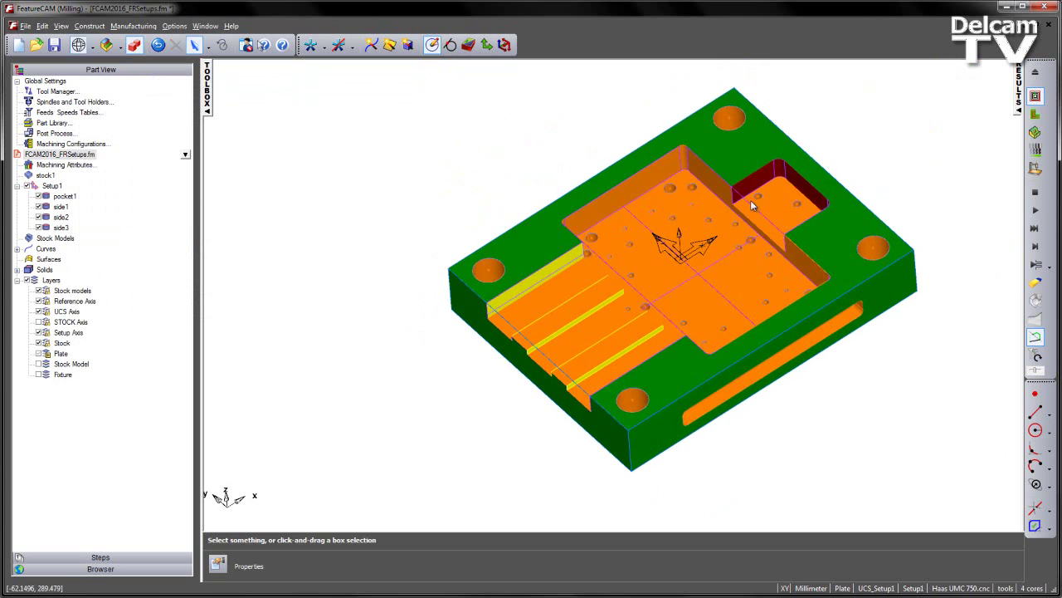
click(1036, 228)
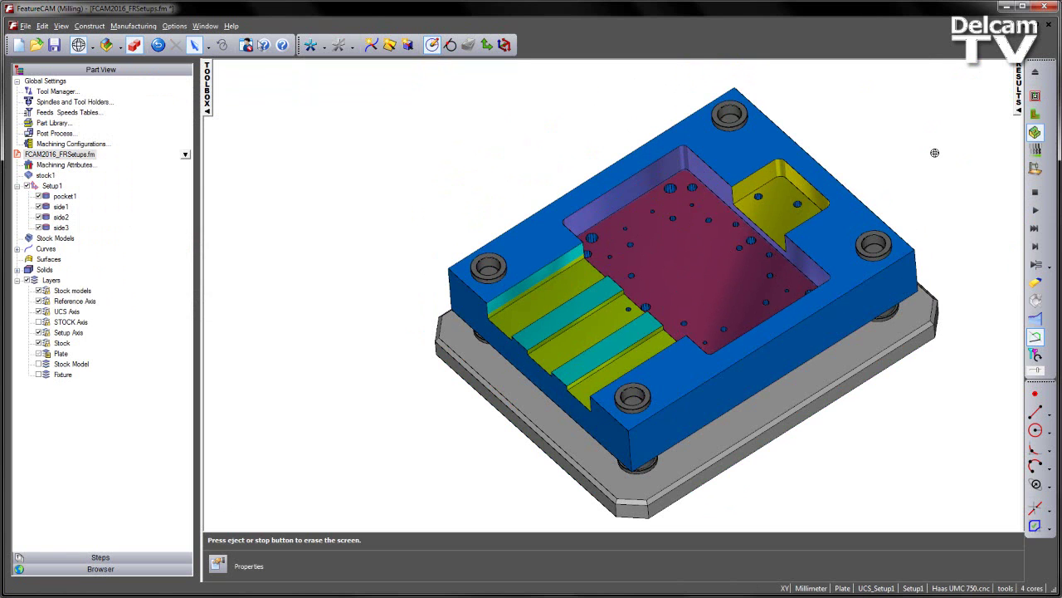
click(1035, 191)
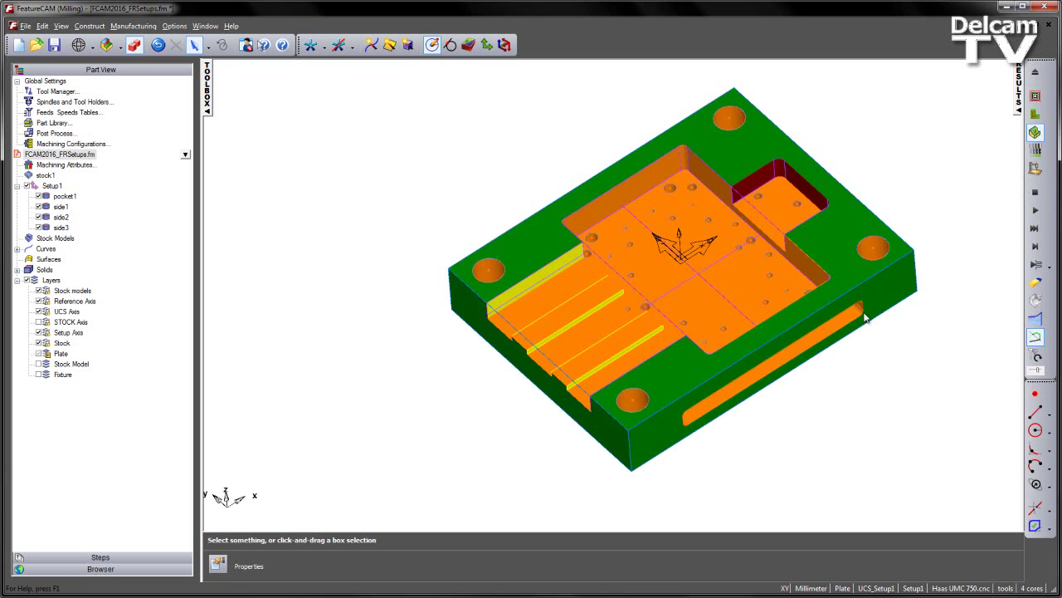
middle_drag(757, 368, 696, 320)
click(53, 186)
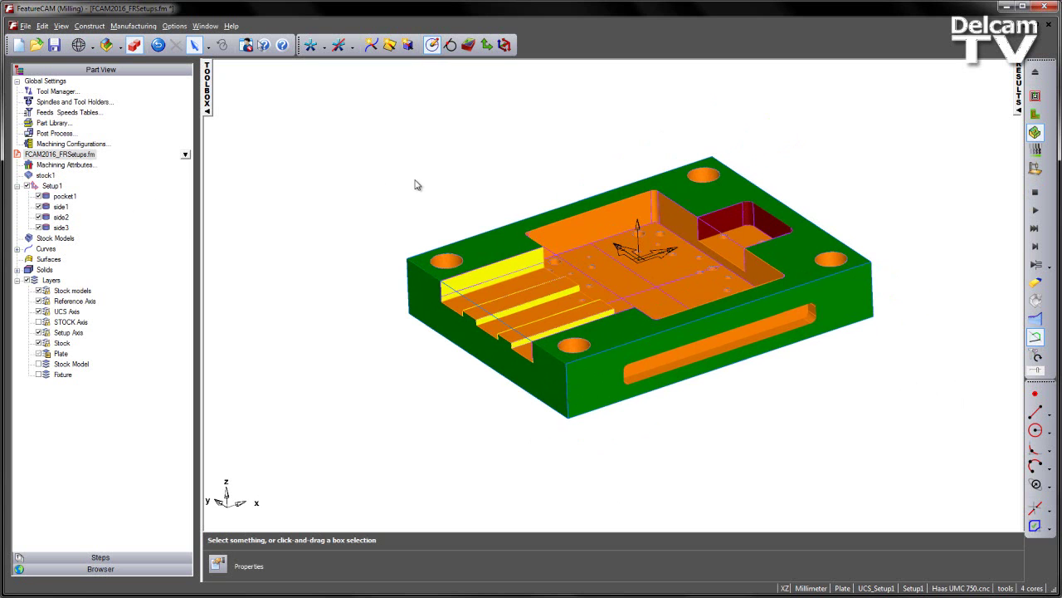
Start a new pocket feature and create a new setup named Setup2.
click(469, 46)
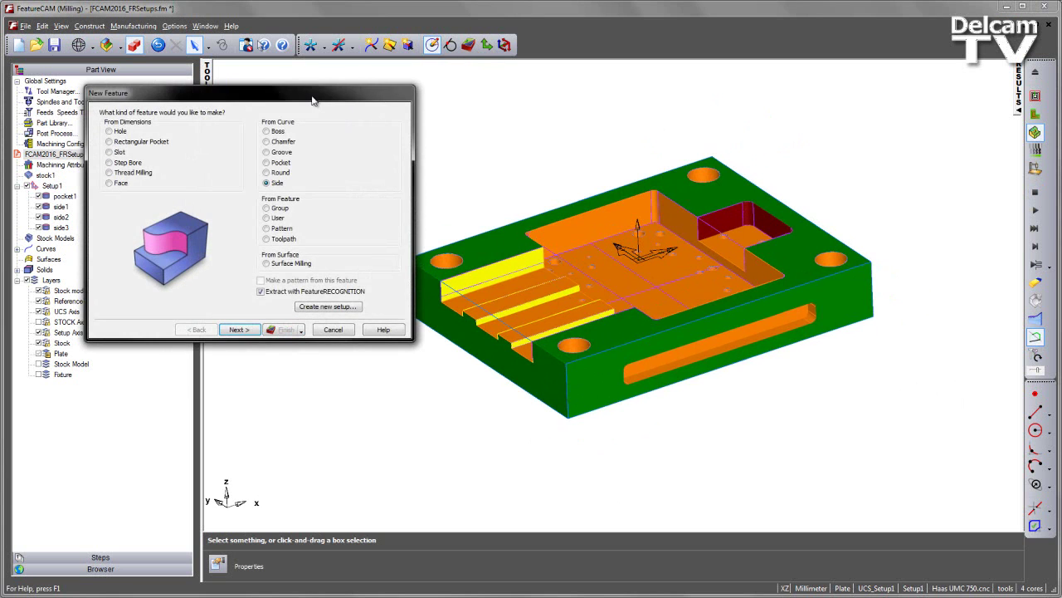
drag(314, 103, 306, 94)
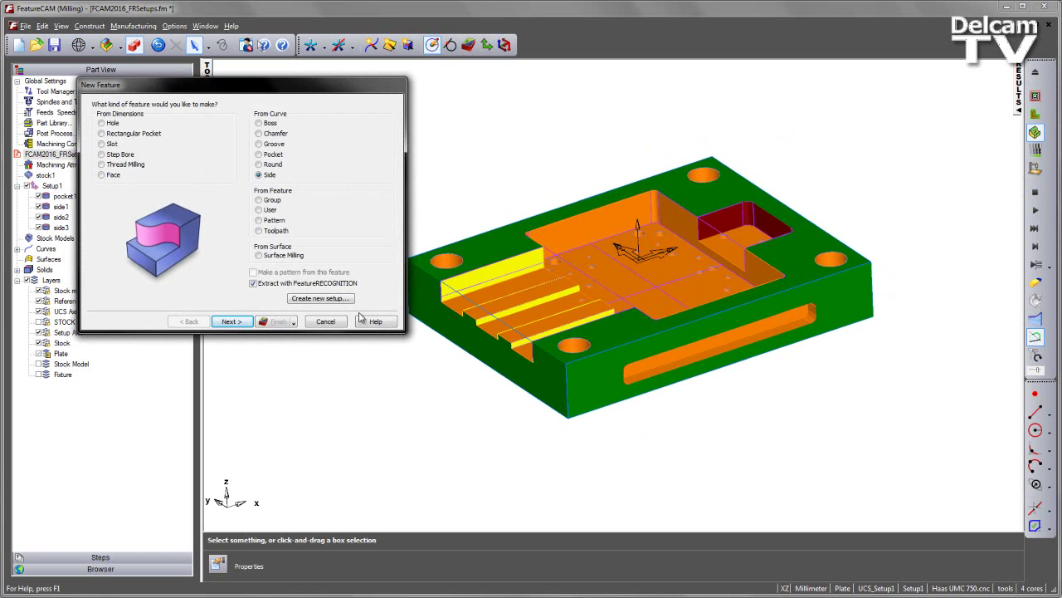
click(271, 155)
click(320, 298)
click(237, 328)
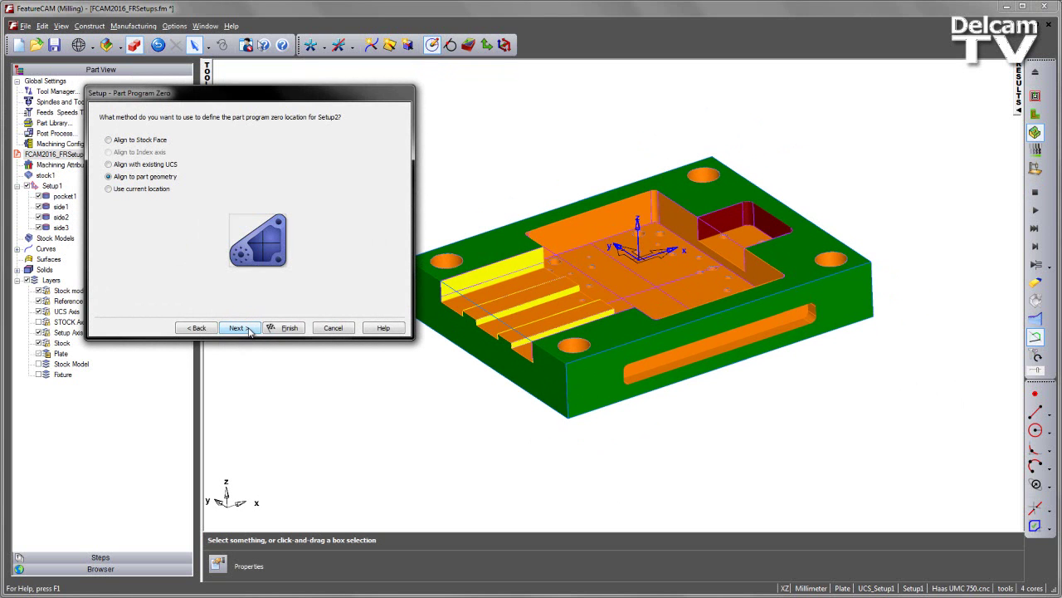
click(249, 330)
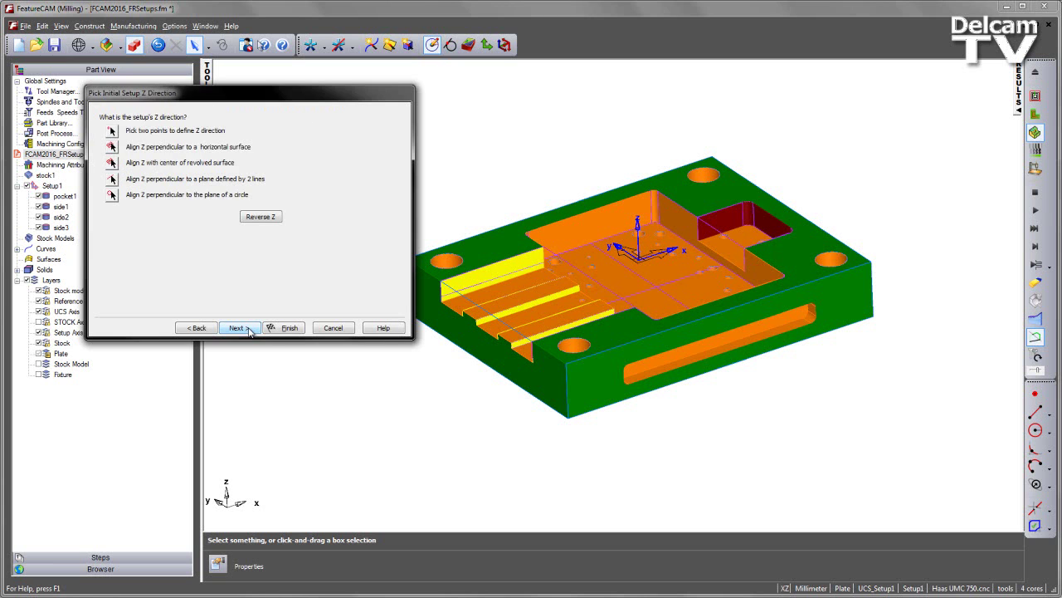
Align Setup2's Z perpendicular to the plate's front face with its origin at the face corner.
click(112, 147)
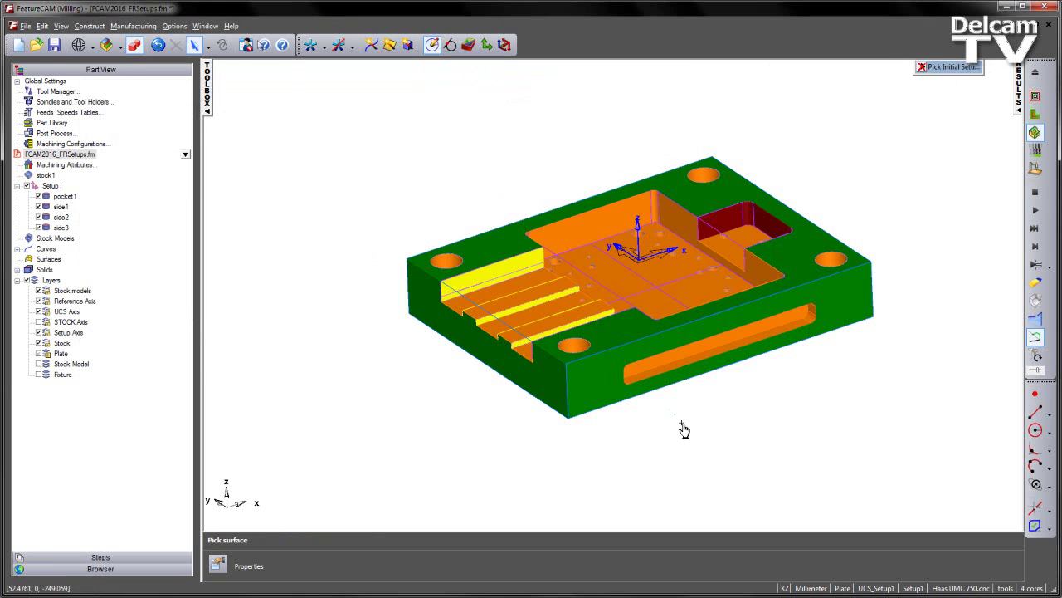
click(621, 395)
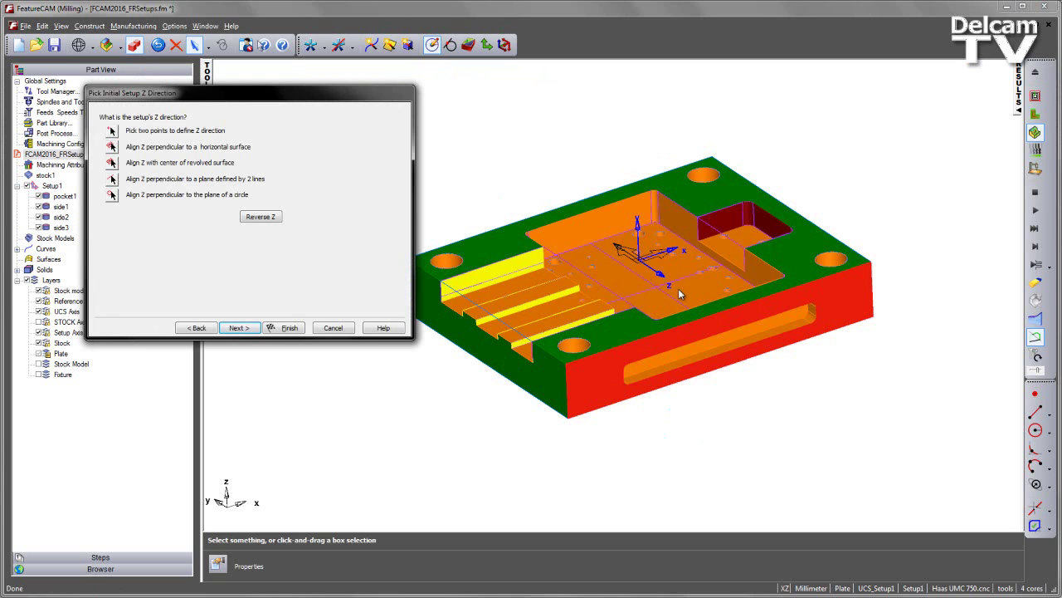
click(243, 329)
click(240, 329)
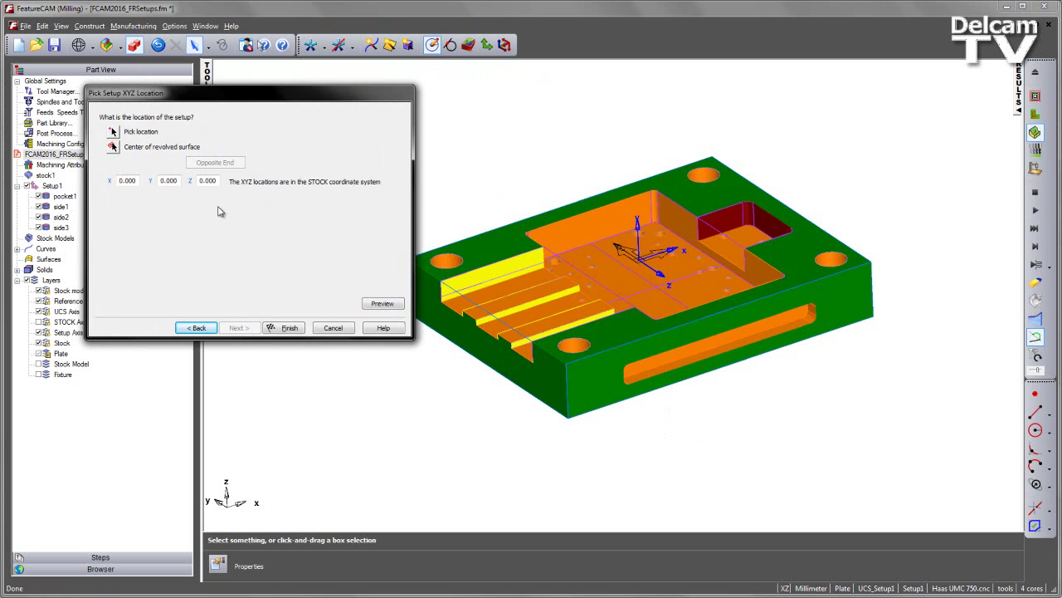
click(113, 131)
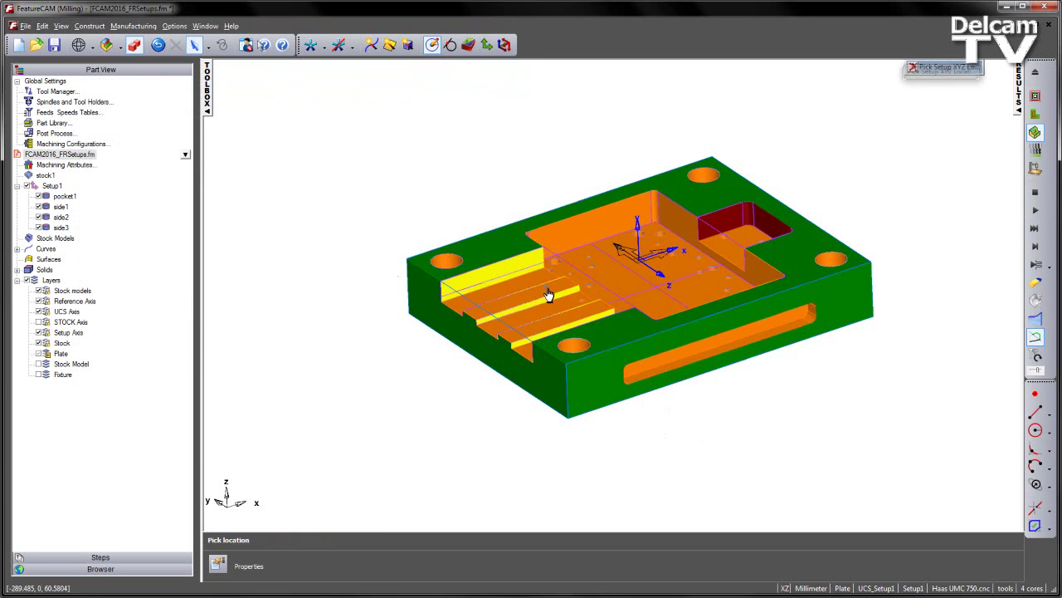
click(874, 270)
middle_drag(788, 403, 675, 391)
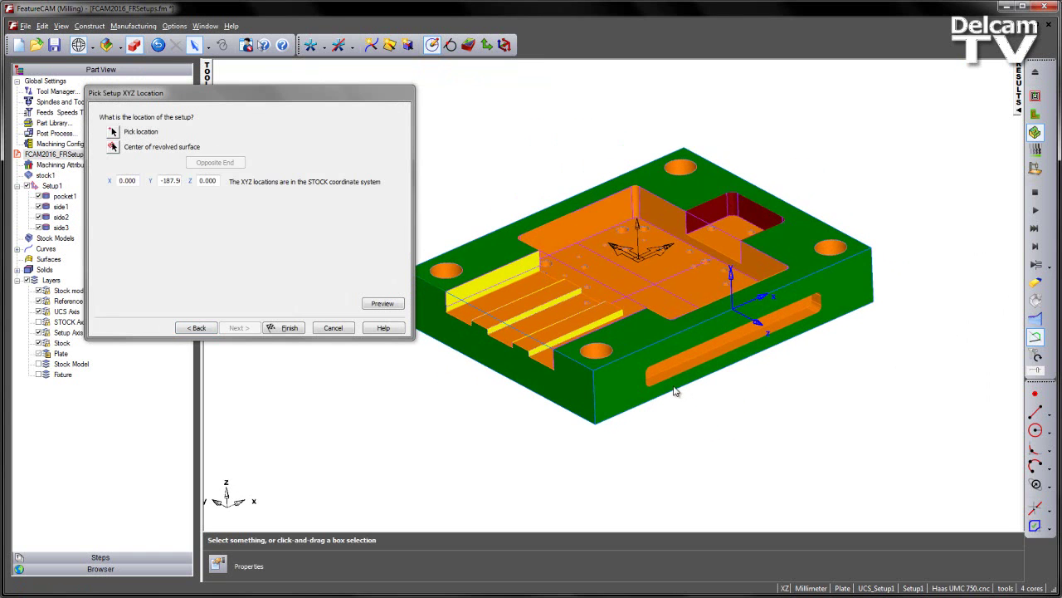
click(286, 328)
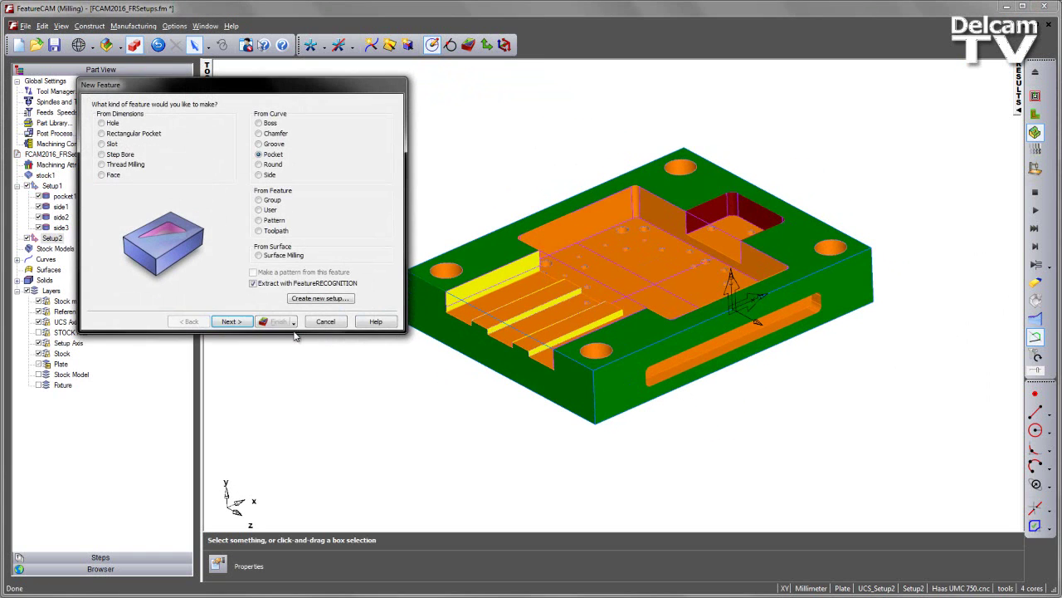
Auto-recognise the long side slot and select all to create pocket2.
click(229, 321)
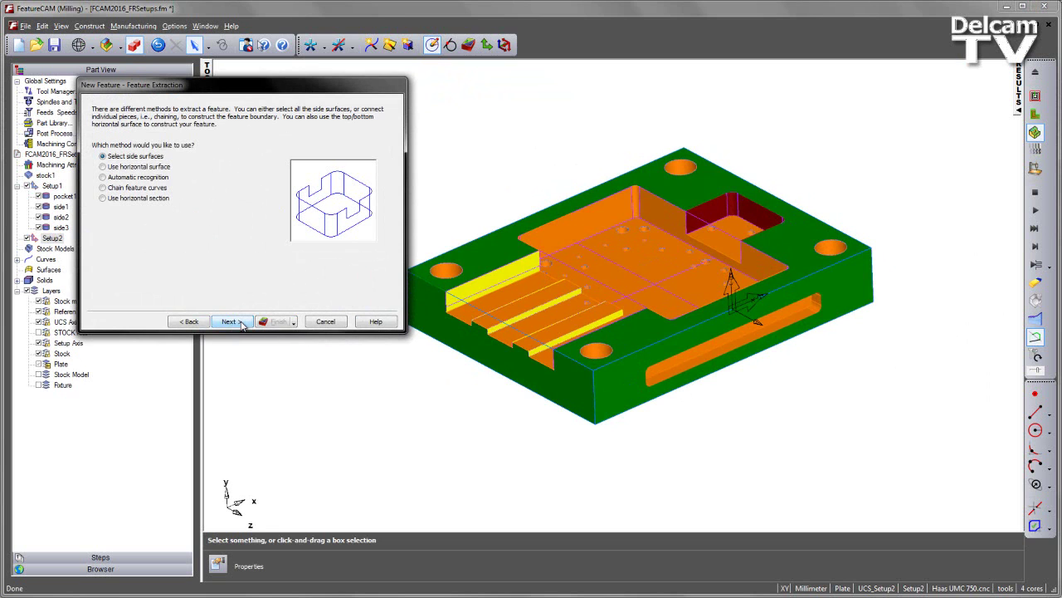
click(143, 178)
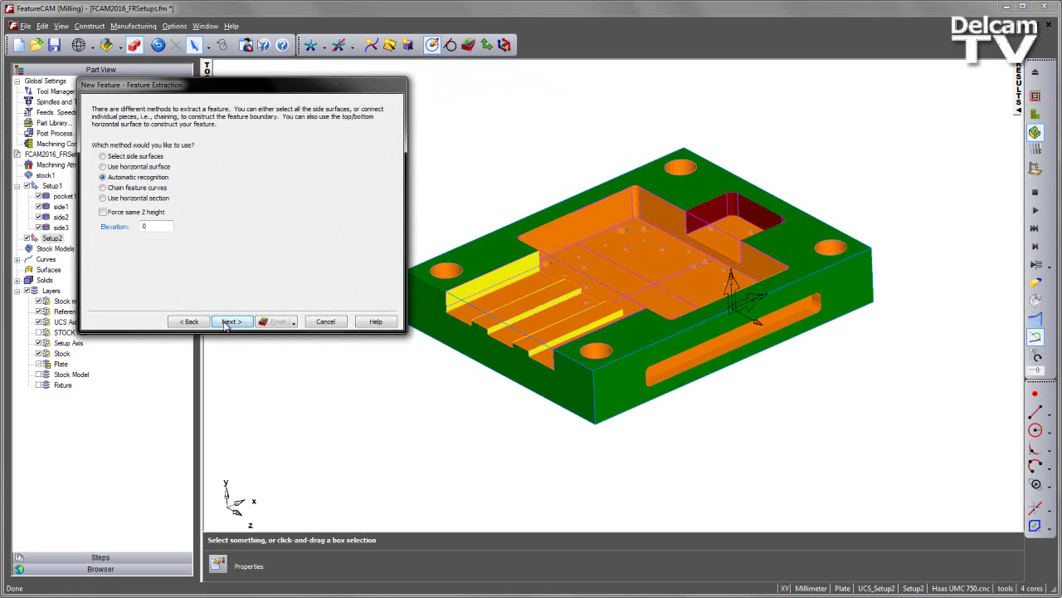
click(230, 321)
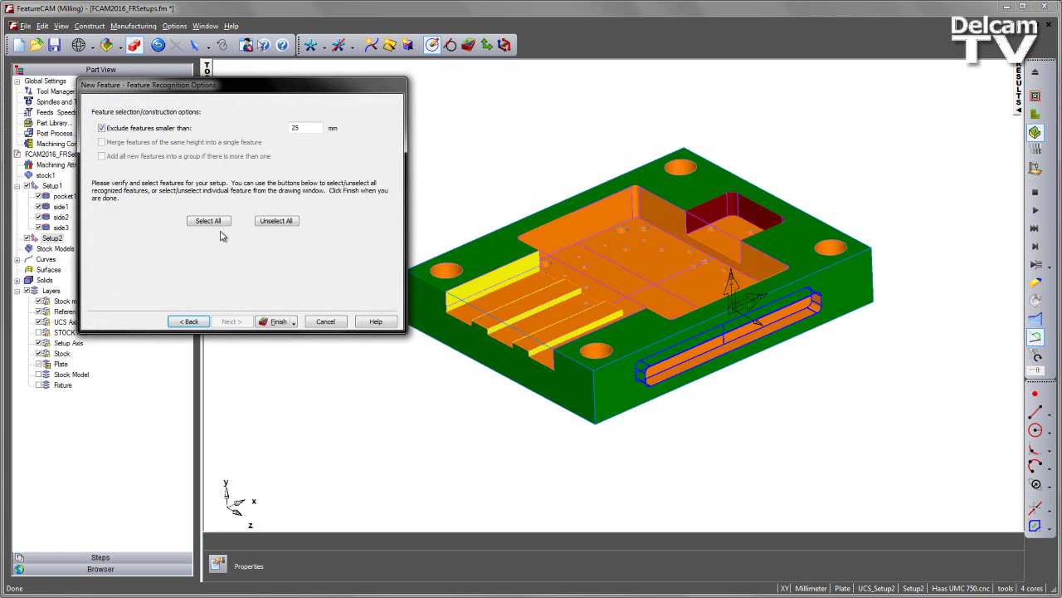
click(221, 231)
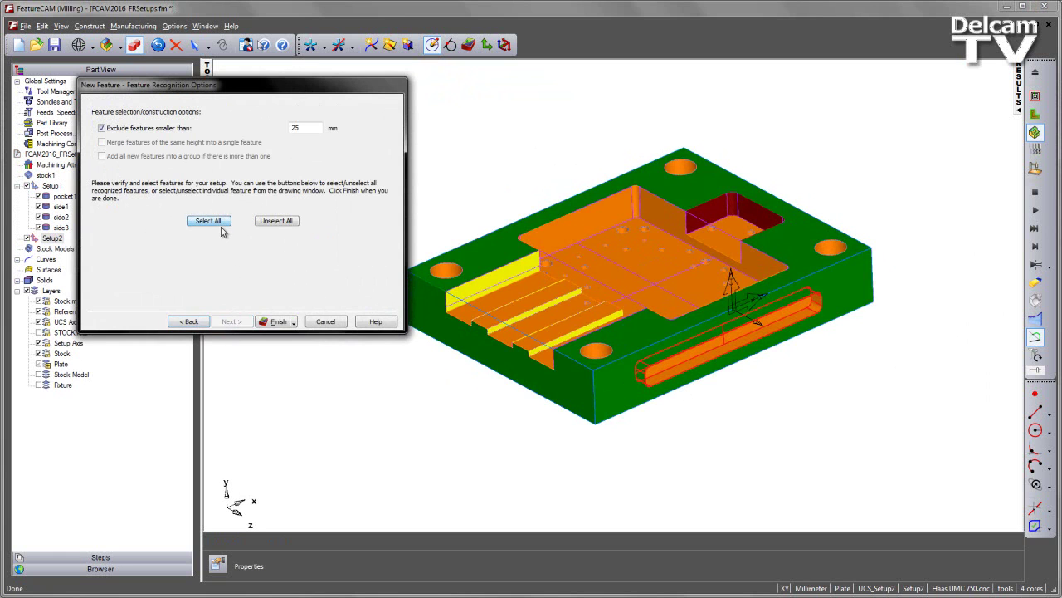
click(274, 321)
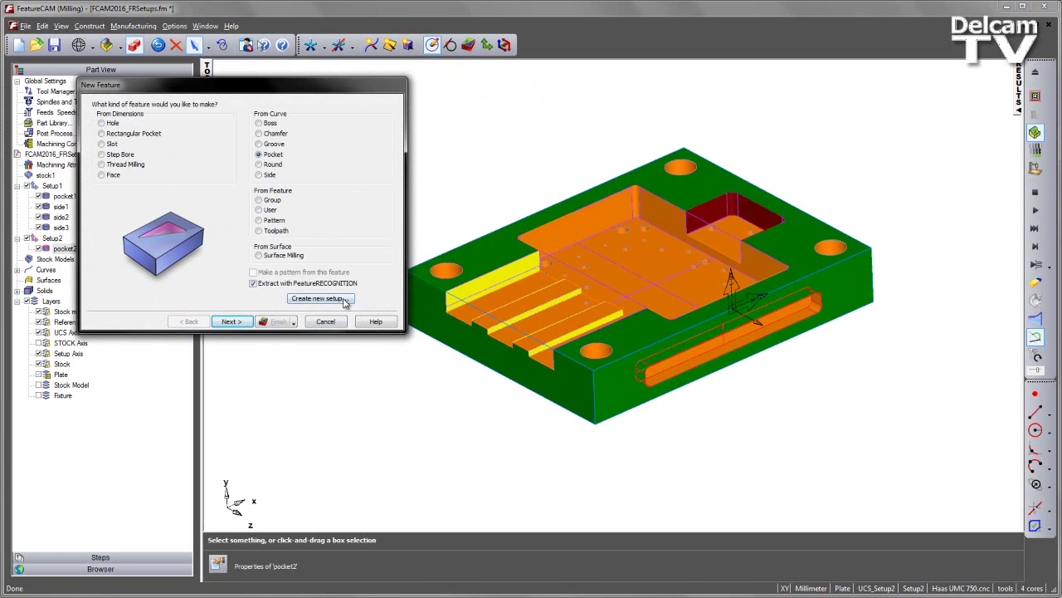
Create Setup3 with Z perpendicular to the front face and origin at an edge endpoint, X 237.50.
click(344, 301)
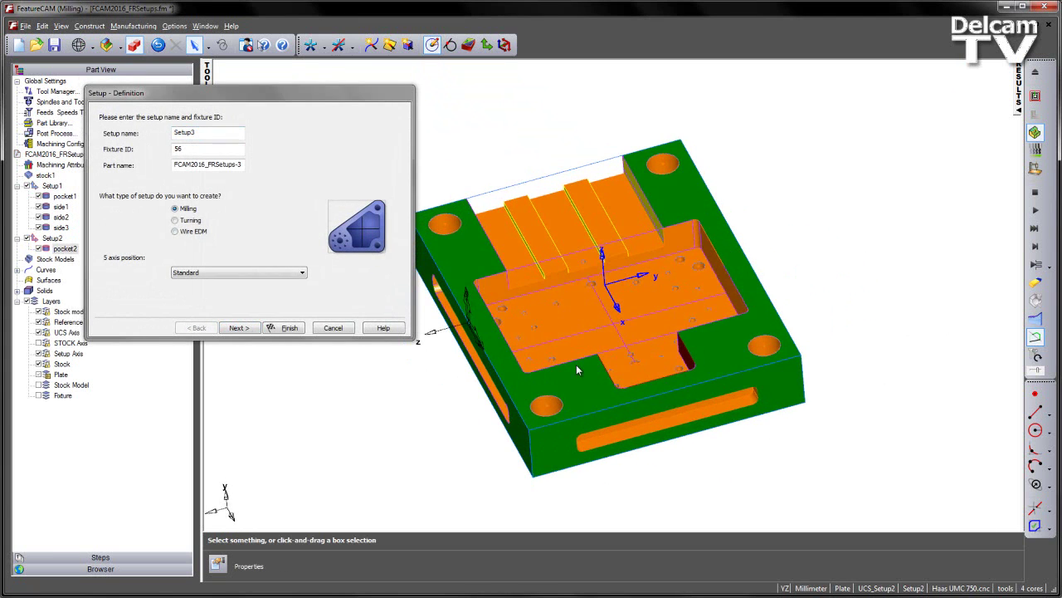
click(239, 328)
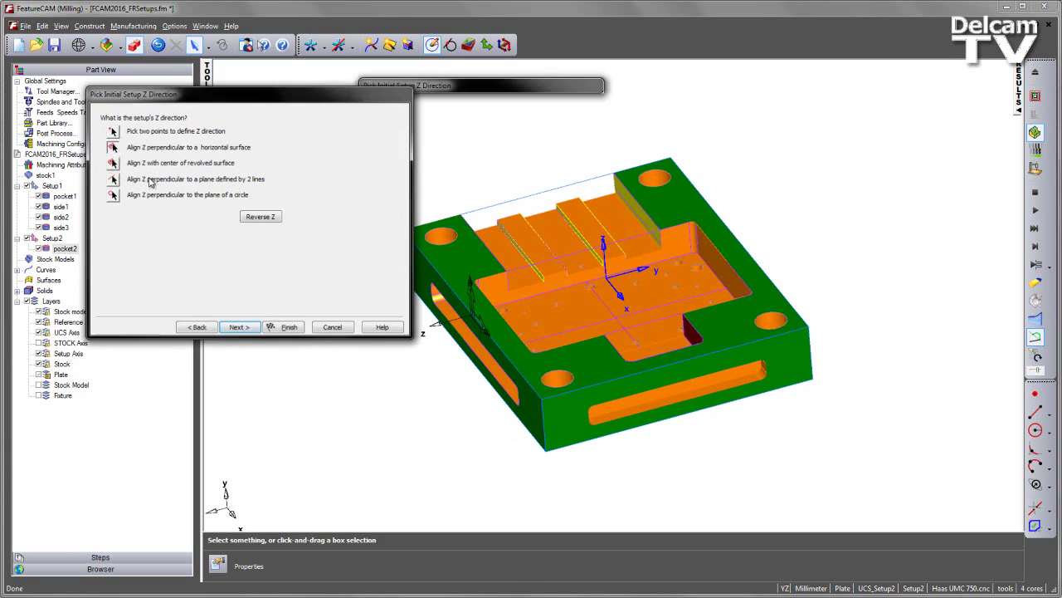
click(114, 163)
click(564, 421)
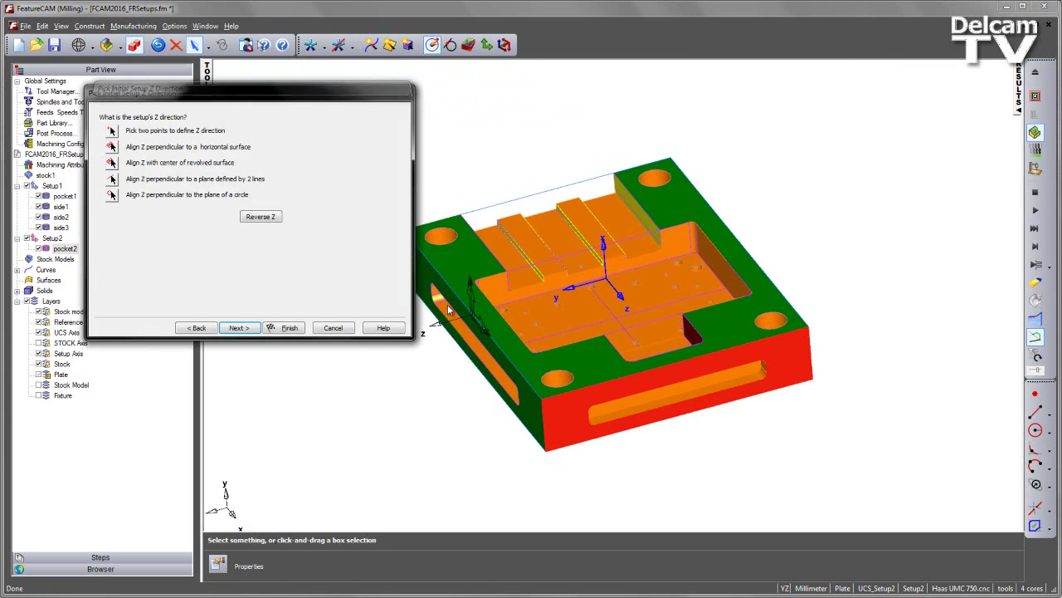
click(237, 328)
click(237, 328)
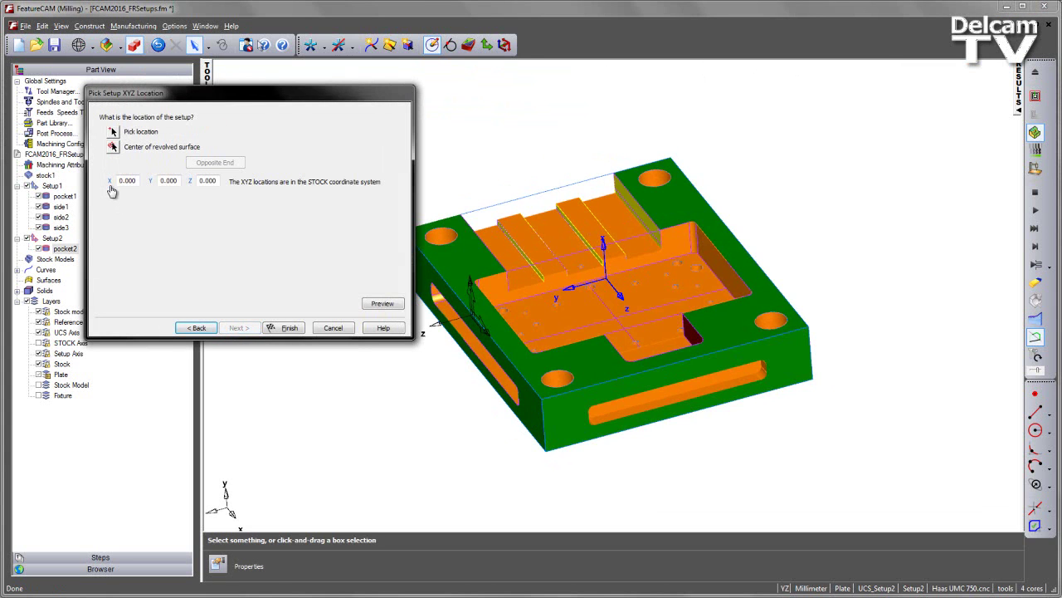
click(113, 132)
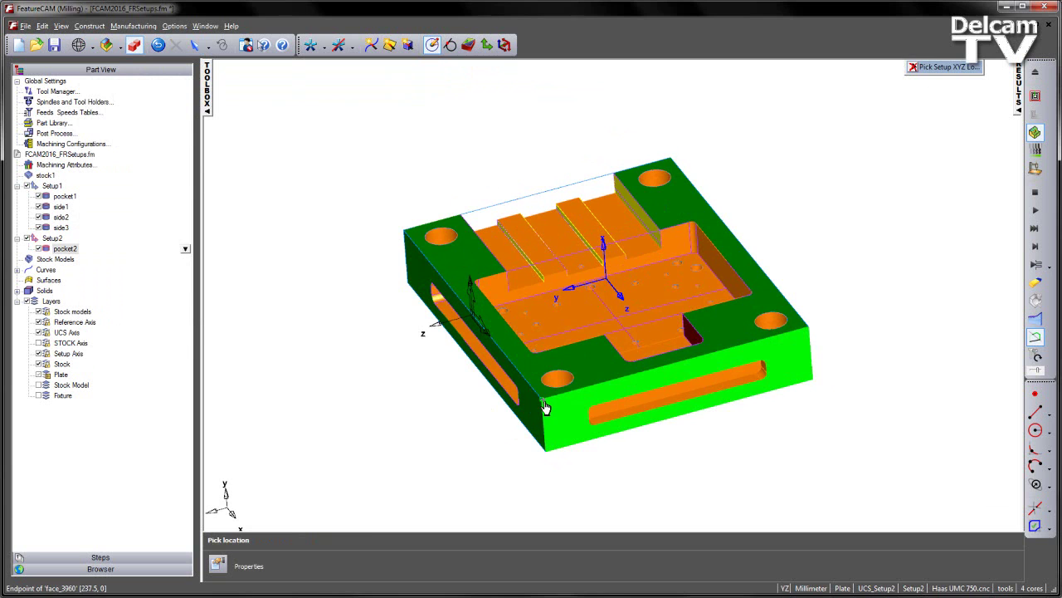
click(545, 408)
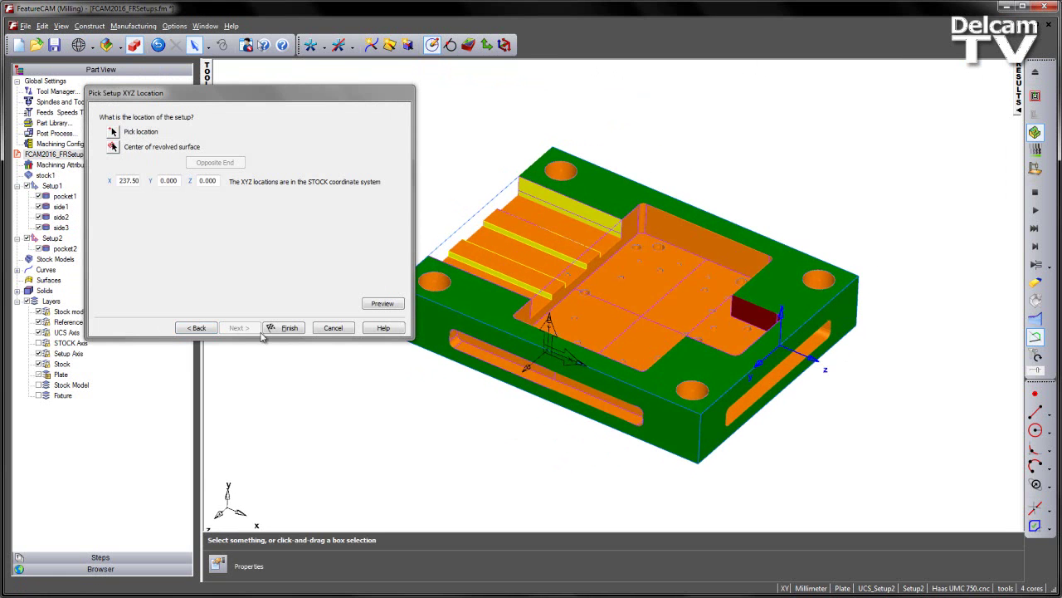
click(285, 329)
Auto-recognise the slot on that side and select all to create pocket3.
click(232, 322)
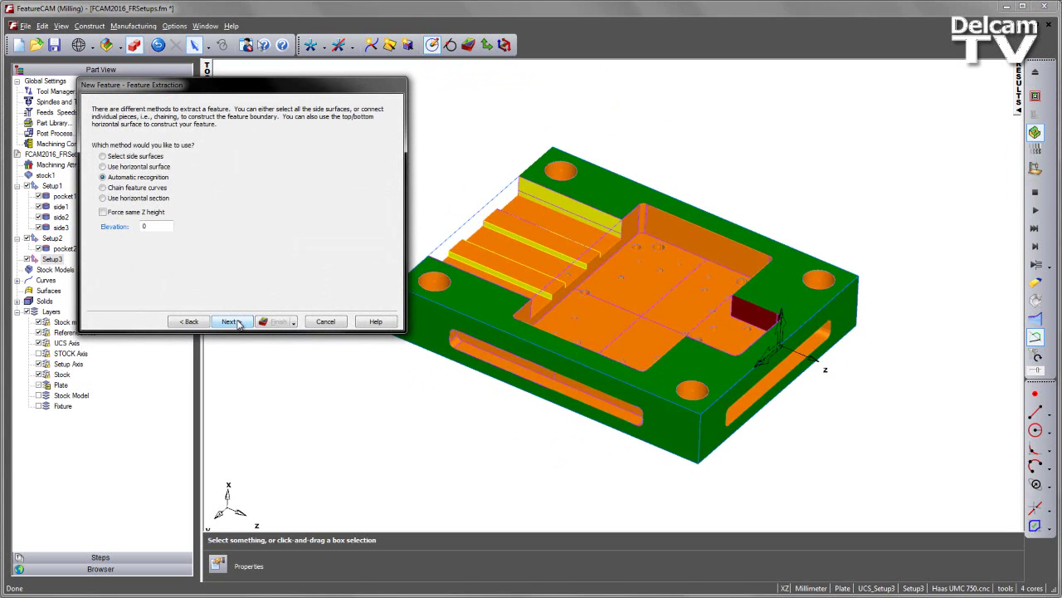
click(236, 323)
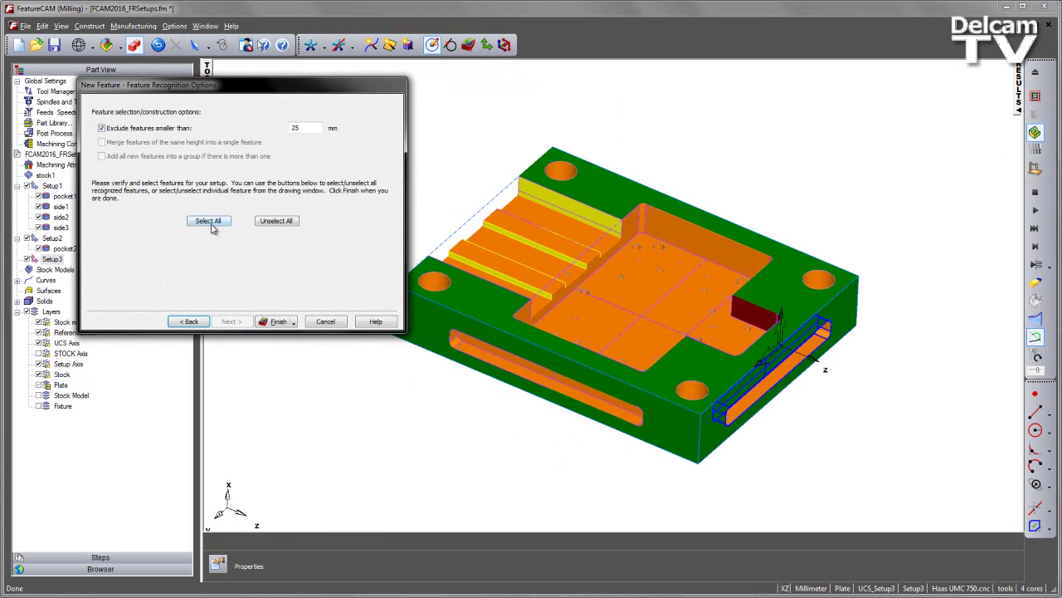
click(209, 221)
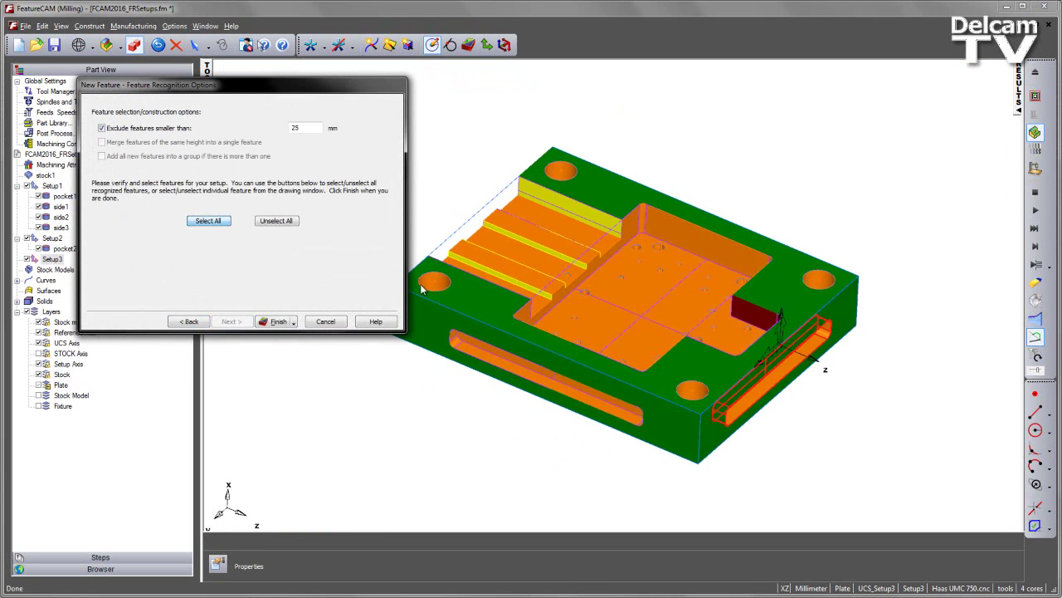
click(276, 322)
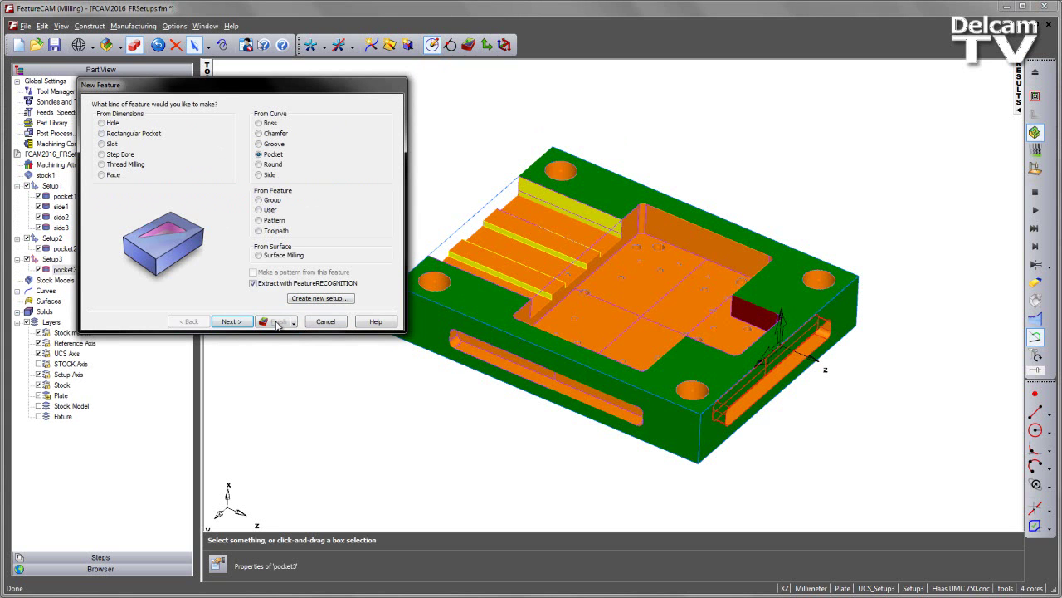
Create Setup4 with Z aligned to the front face and its origin at a corner point.
click(320, 298)
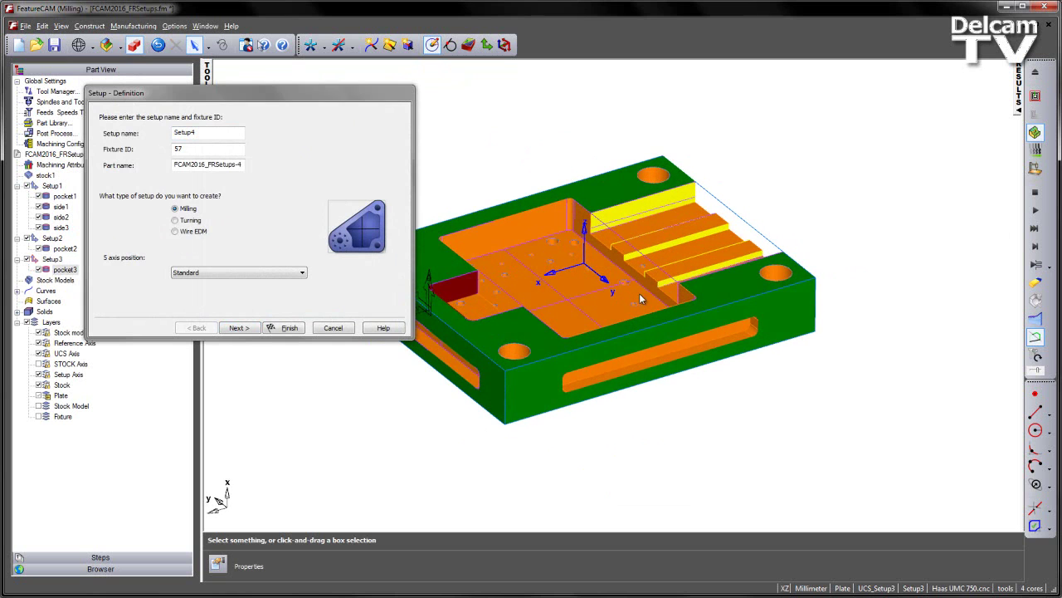
click(238, 327)
click(238, 327)
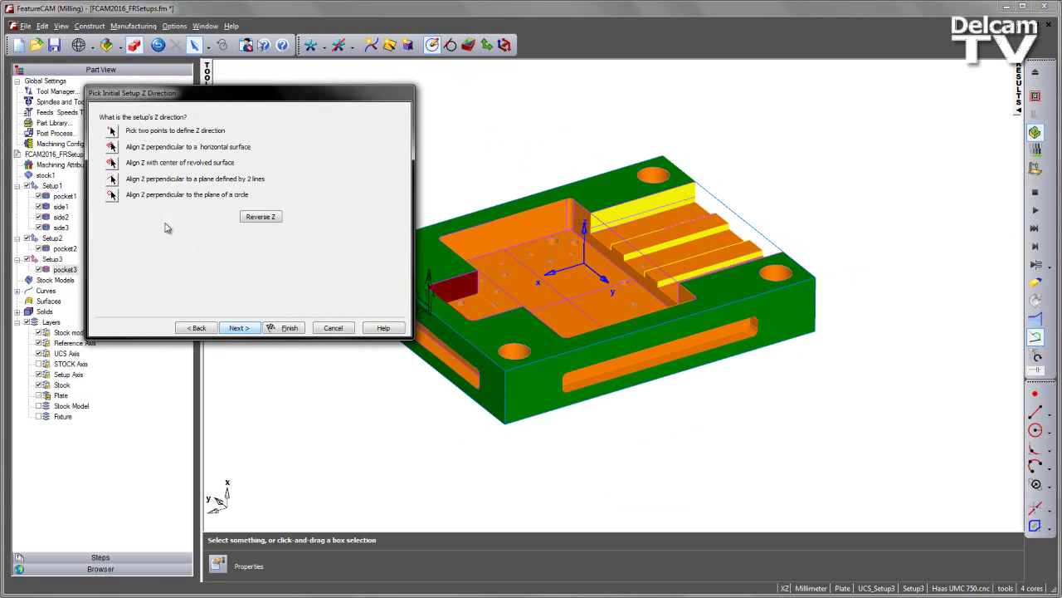
click(114, 147)
click(550, 386)
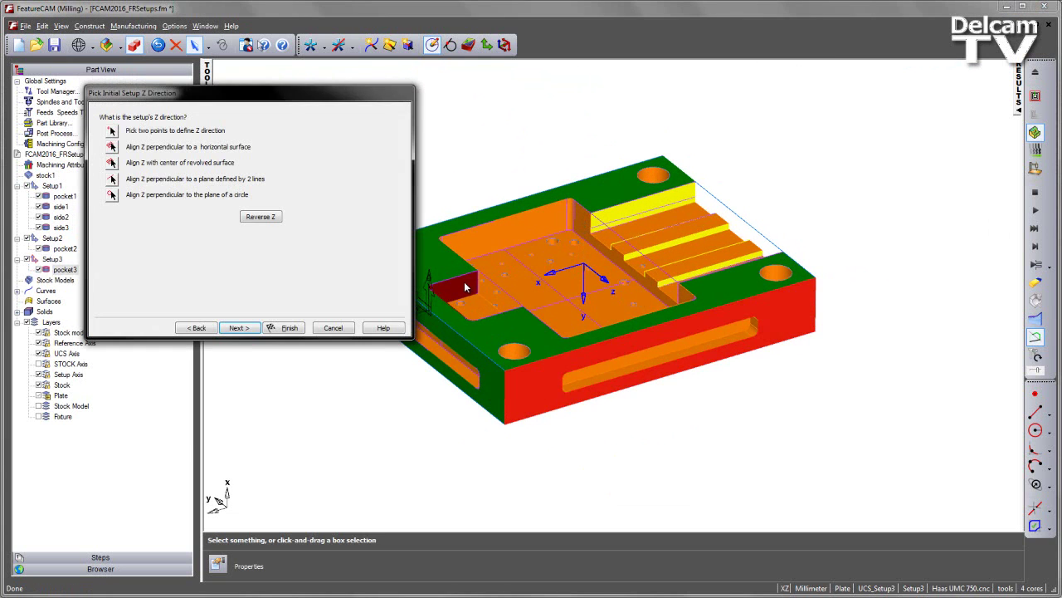
click(239, 328)
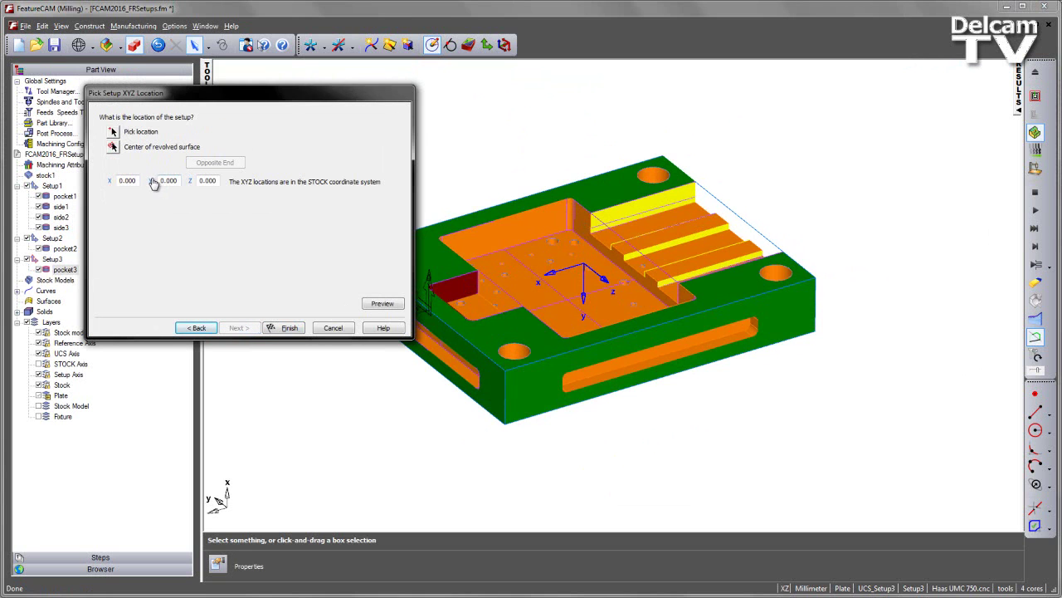
click(113, 131)
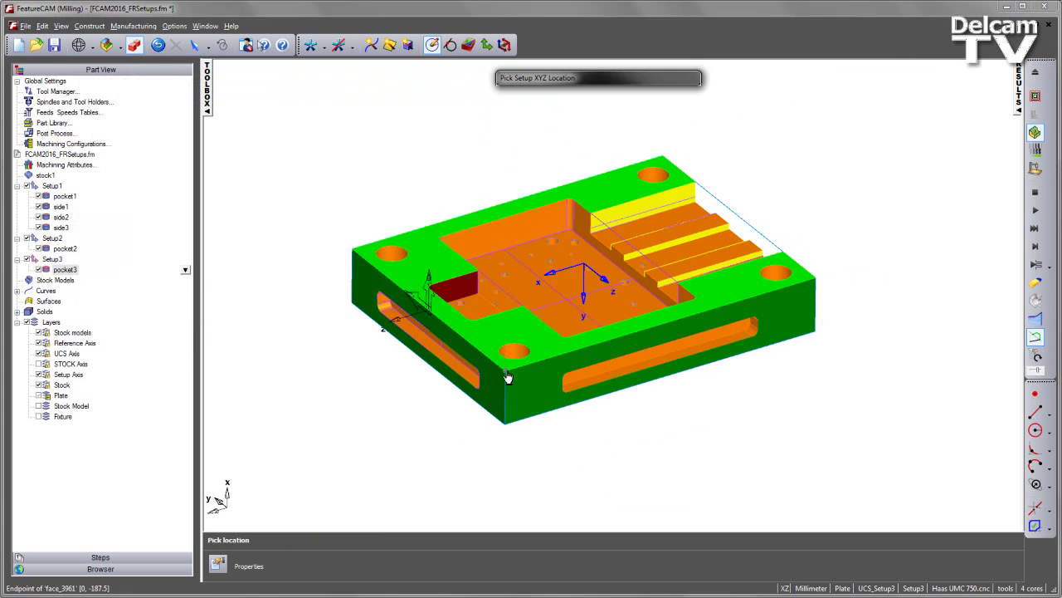
click(478, 325)
click(281, 328)
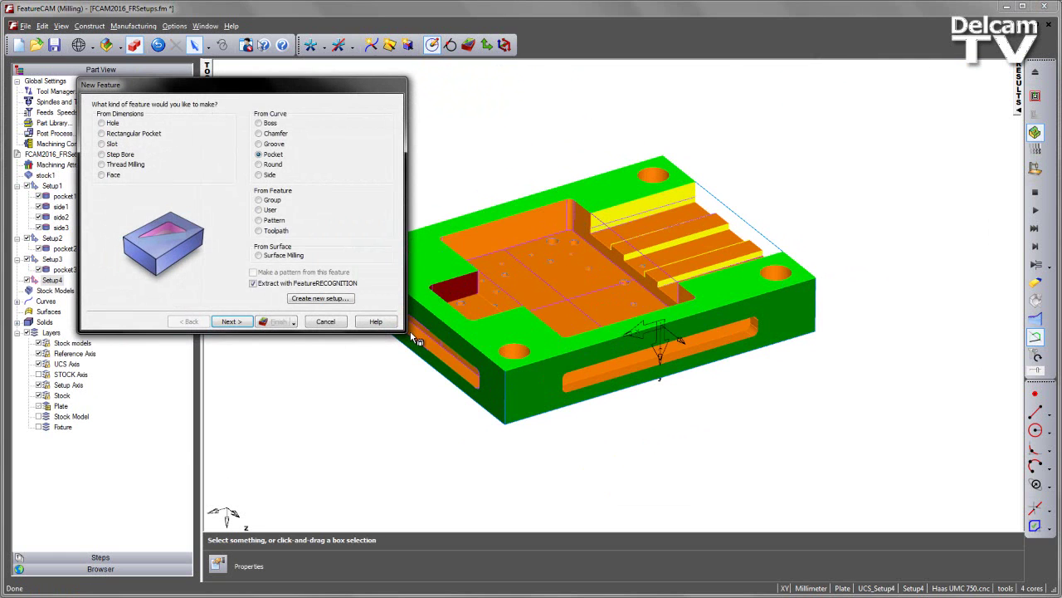
Auto-recognise the long front slot and select all to create pocket4.
click(239, 322)
click(239, 323)
click(218, 225)
click(278, 324)
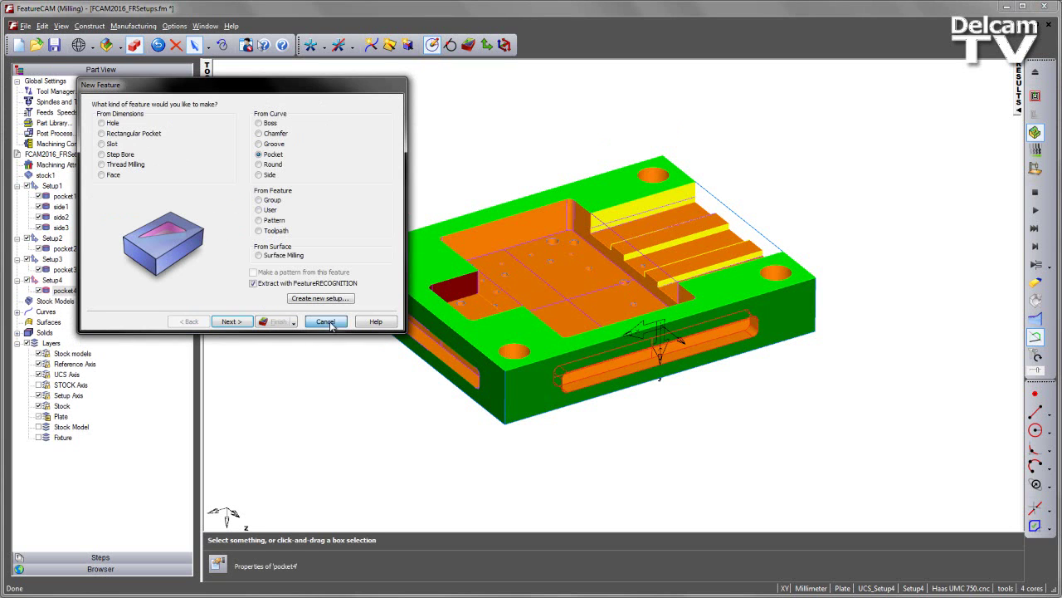
Make Setup1 active and play the full machine simulation on the Haas UMC 750.
click(331, 324)
click(55, 186)
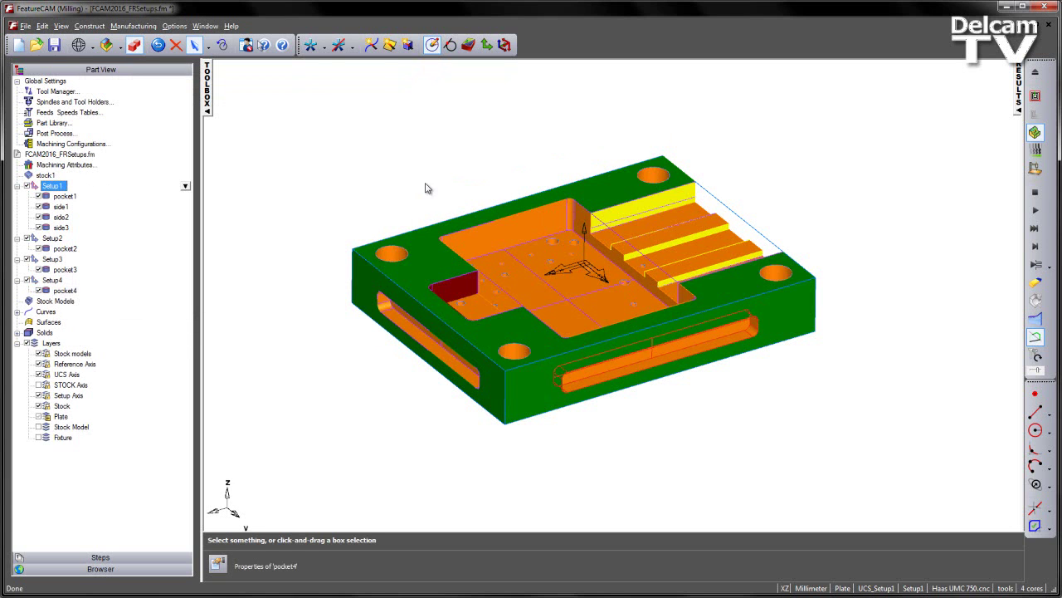
middle_drag(282, 223, 700, 285)
scroll(863, 257, down, 2)
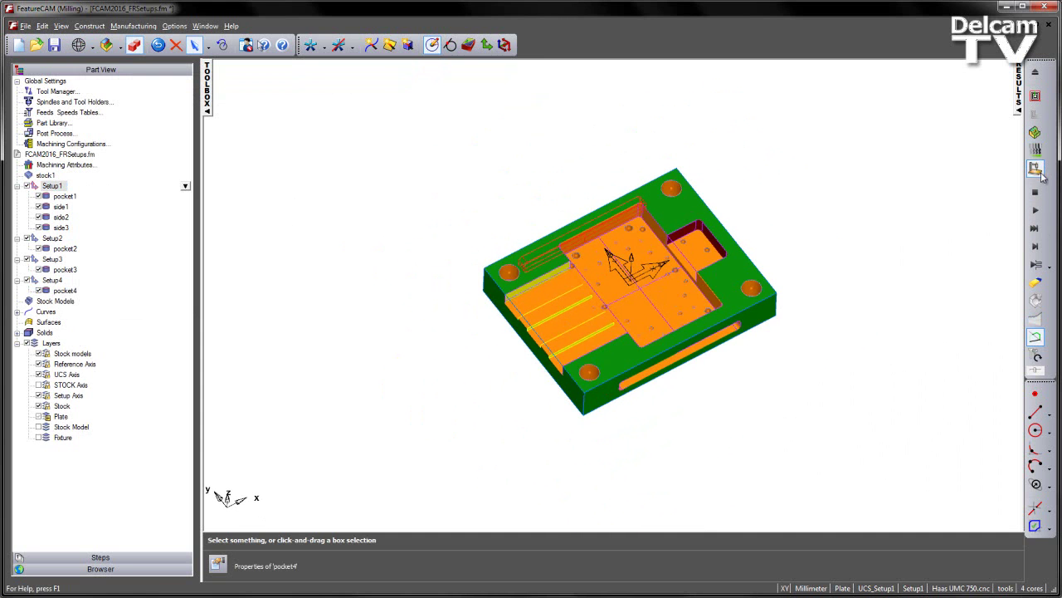
click(1036, 246)
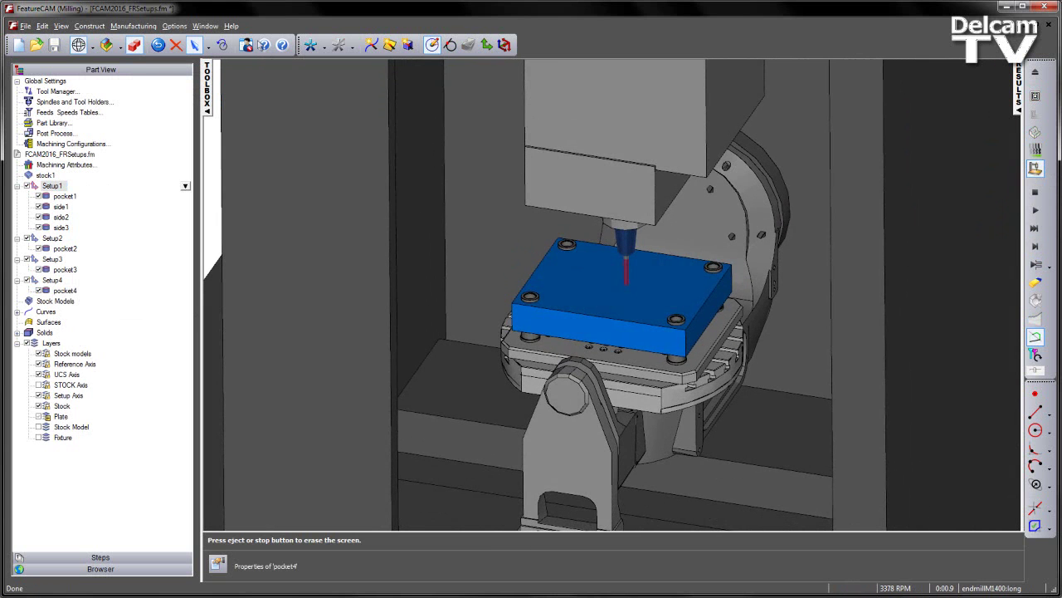
click(1036, 211)
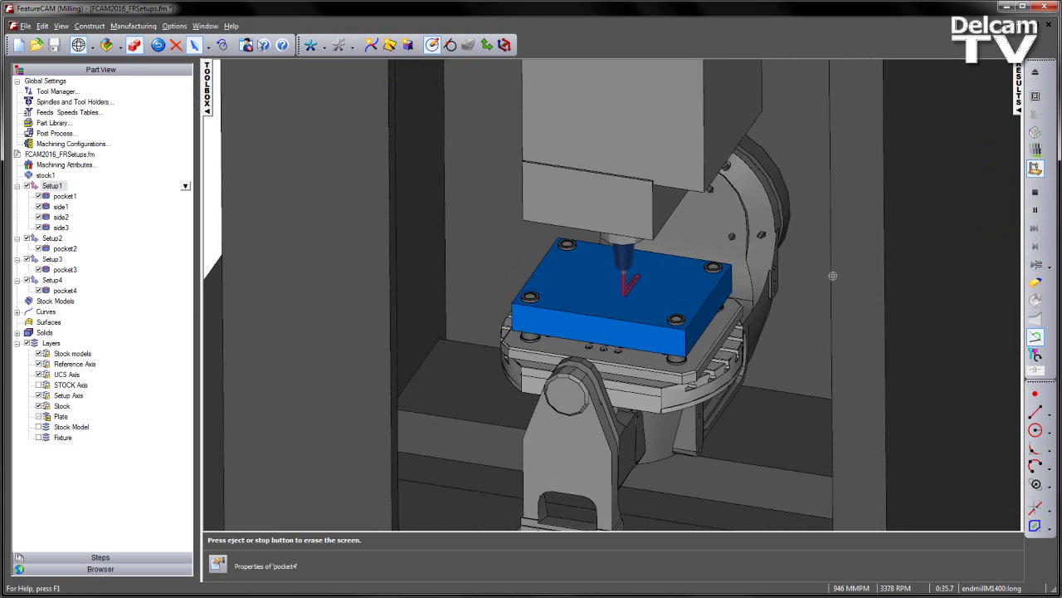